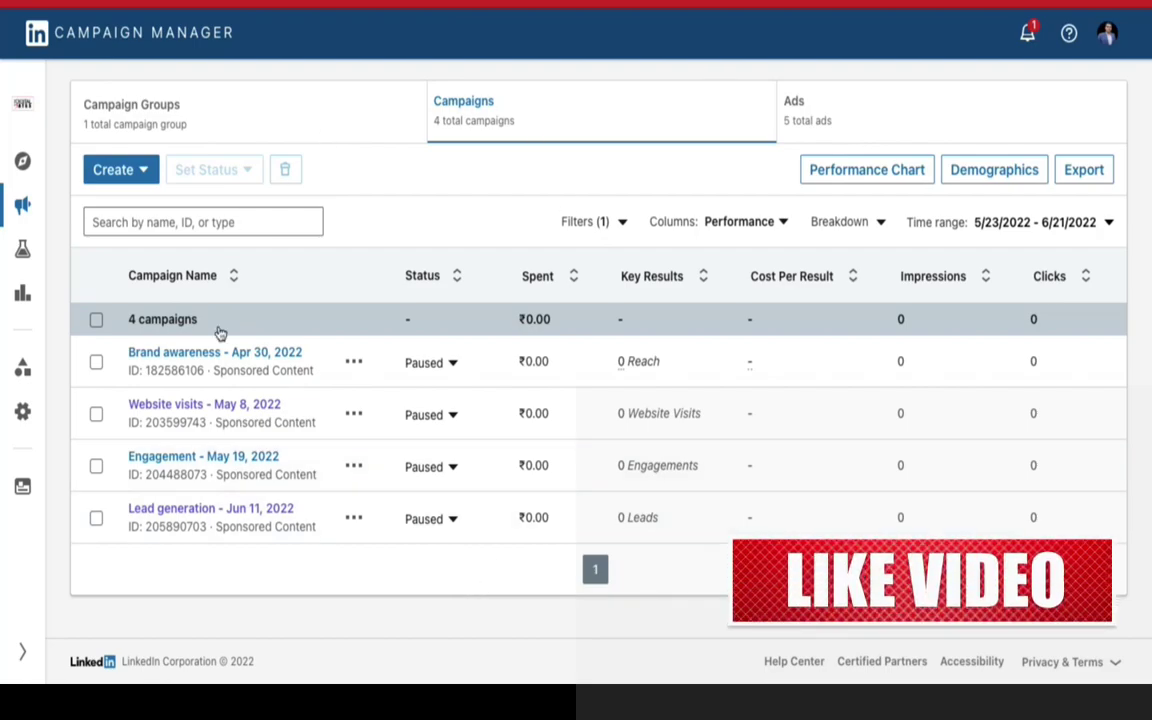
# Step: Check the campaign groups, return to the campaigns list and start creating a new campaign
pyautogui.click(208, 114)
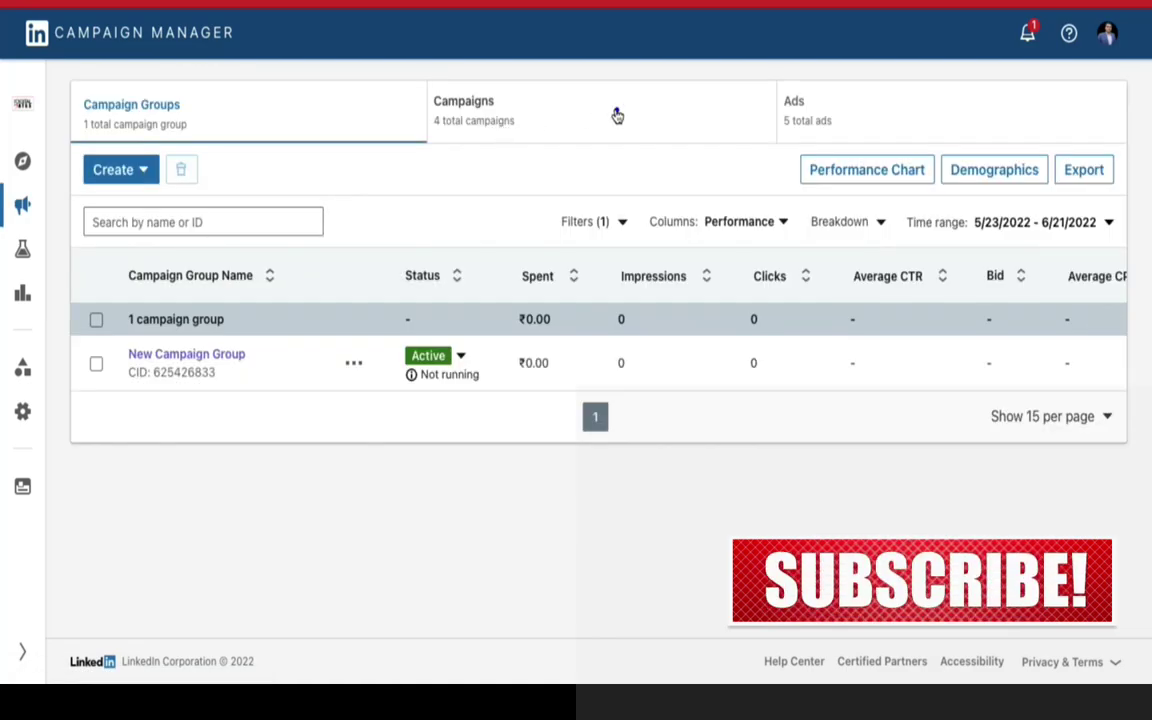
pyautogui.click(615, 113)
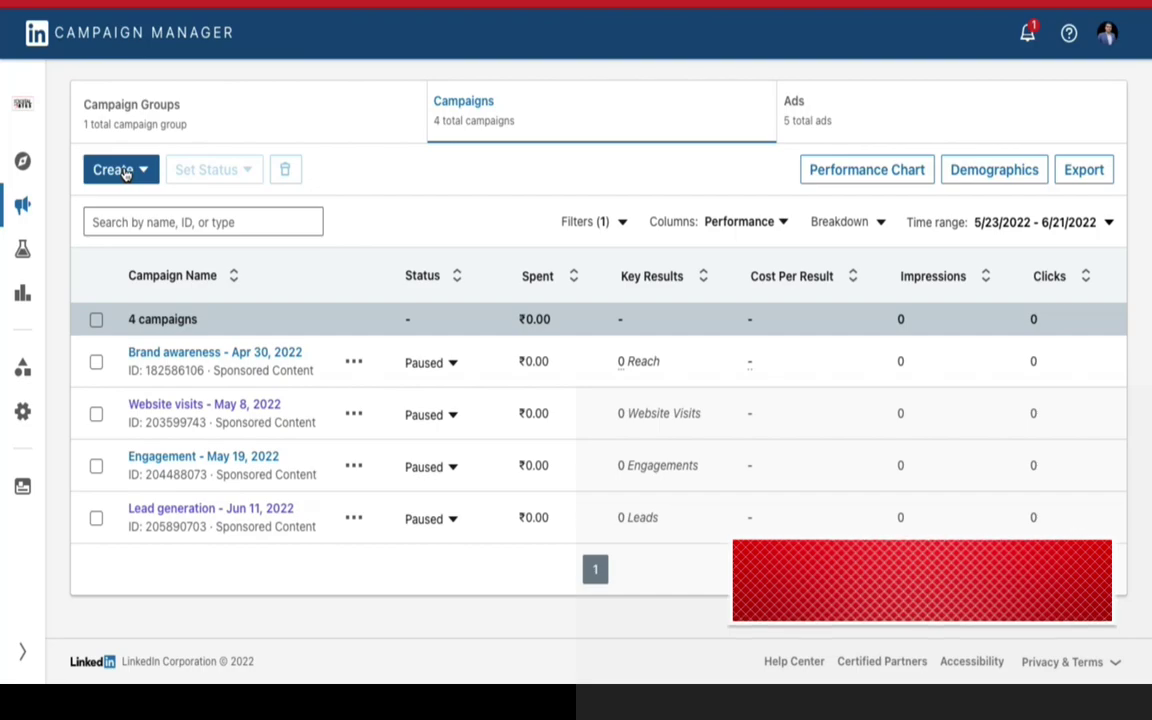
pyautogui.click(123, 171)
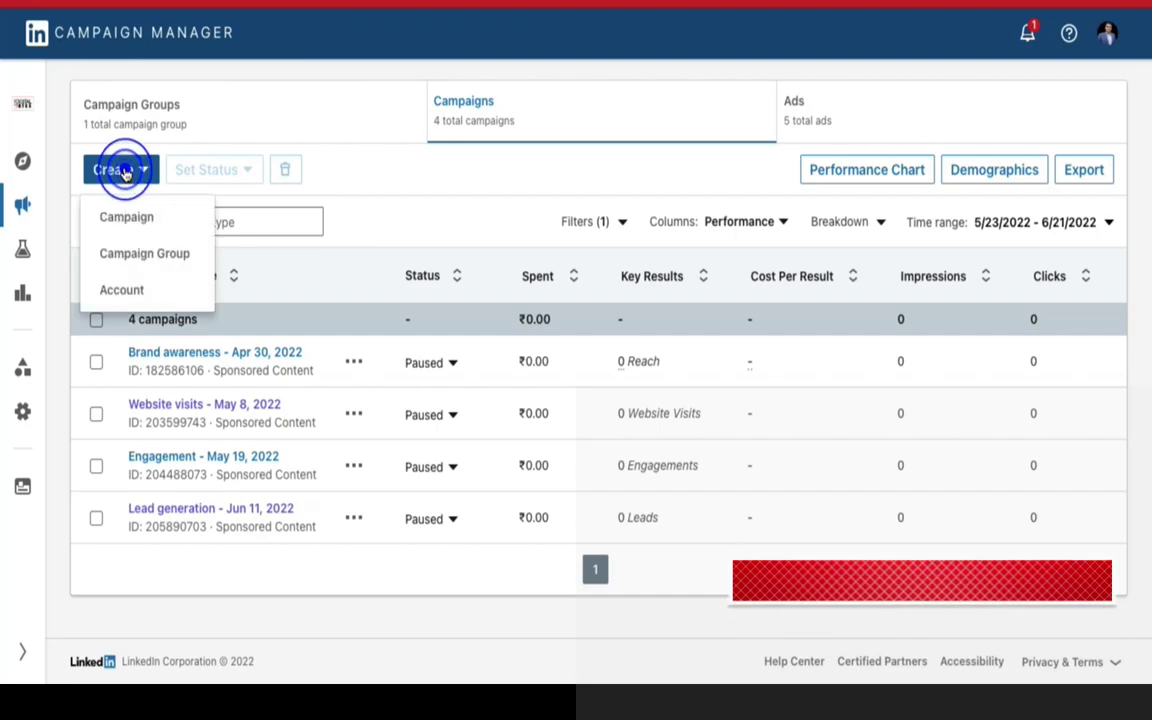
pyautogui.click(140, 218)
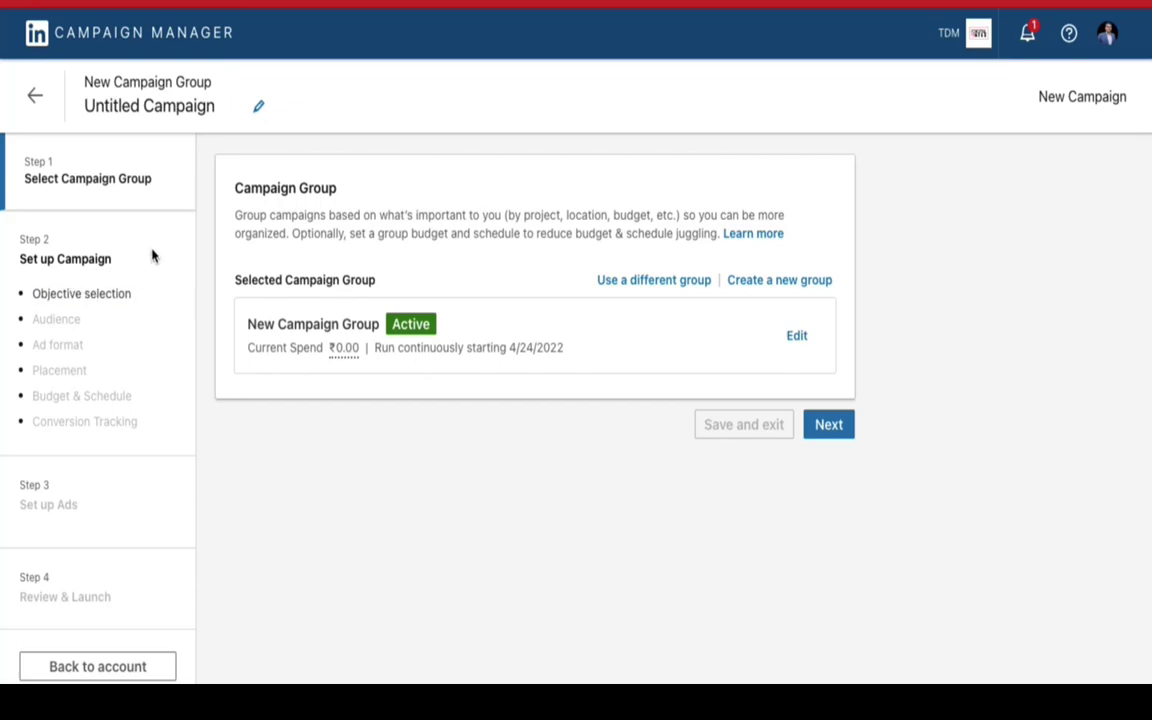
# Step: Go to the campaign's objective selection and choose Website conversions as the objective
pyautogui.click(46, 318)
pyautogui.click(92, 293)
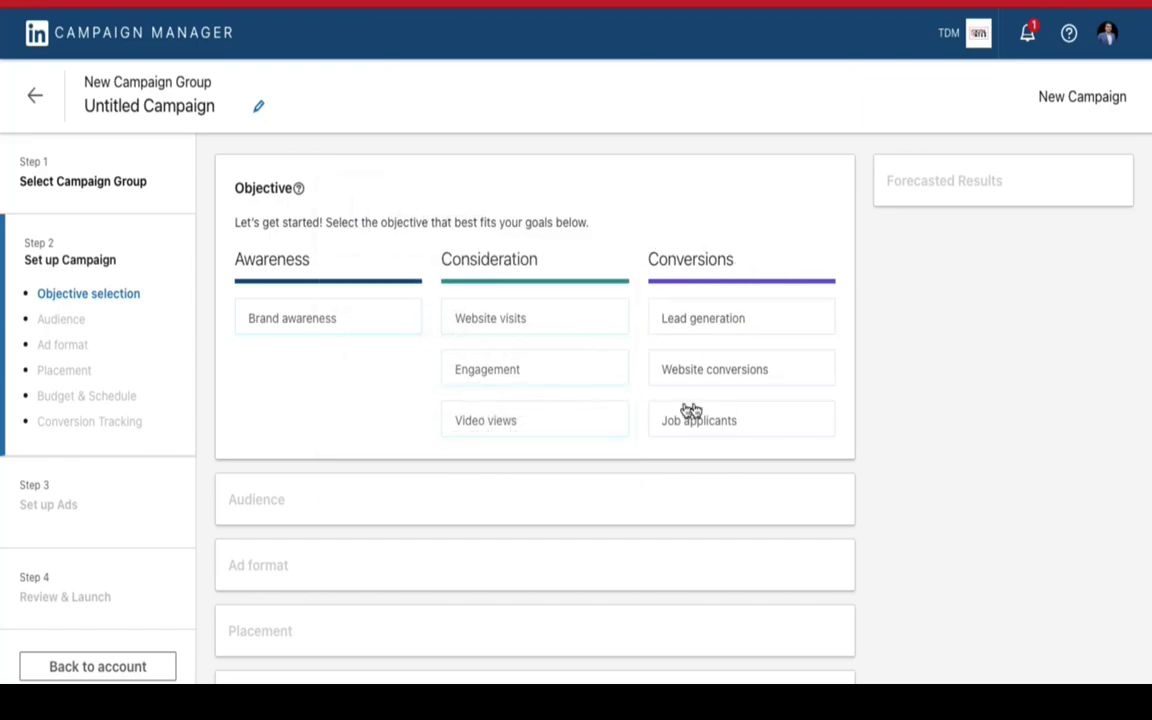
pyautogui.moveTo(689, 375)
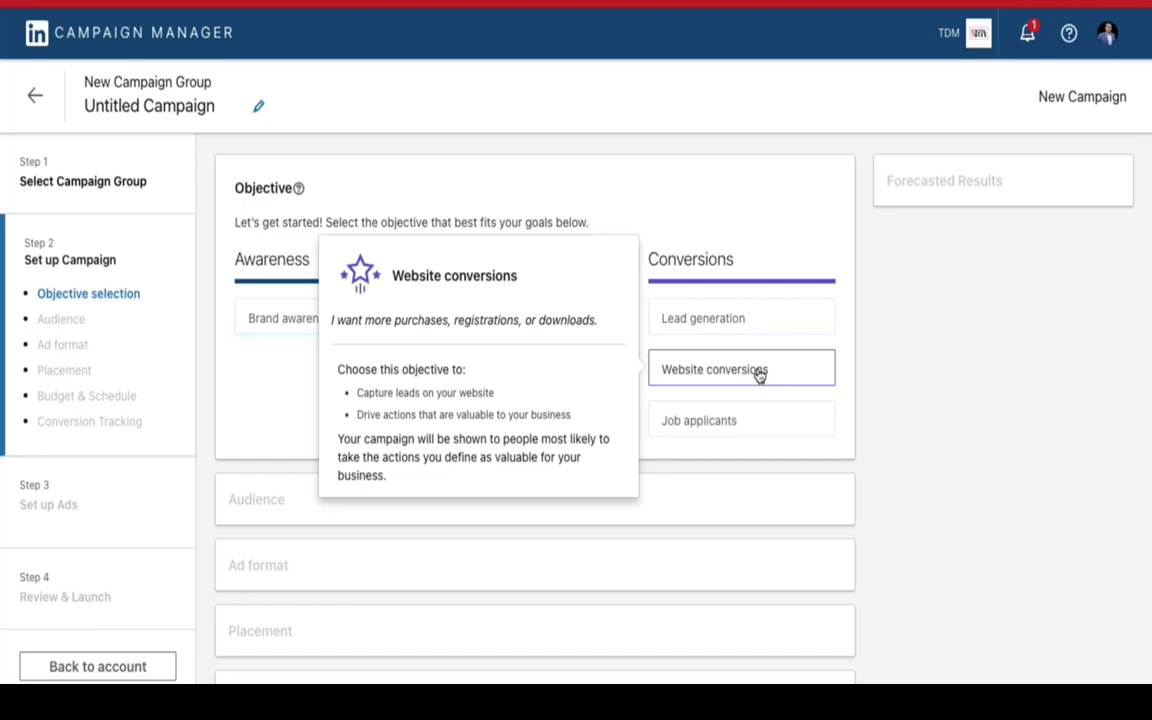
pyautogui.click(743, 372)
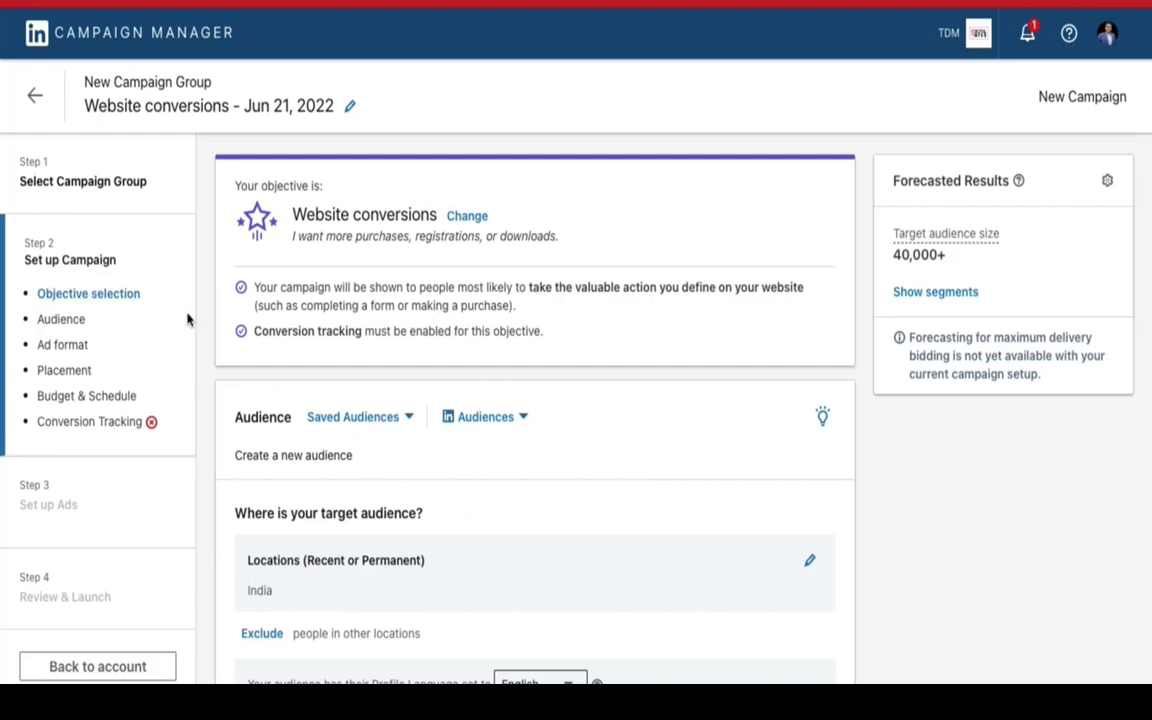
# Step: Review the campaign's audience settings, including the saved and LinkedIn audience options, location, language and attributes
pyautogui.scroll(-1, 265, 330)
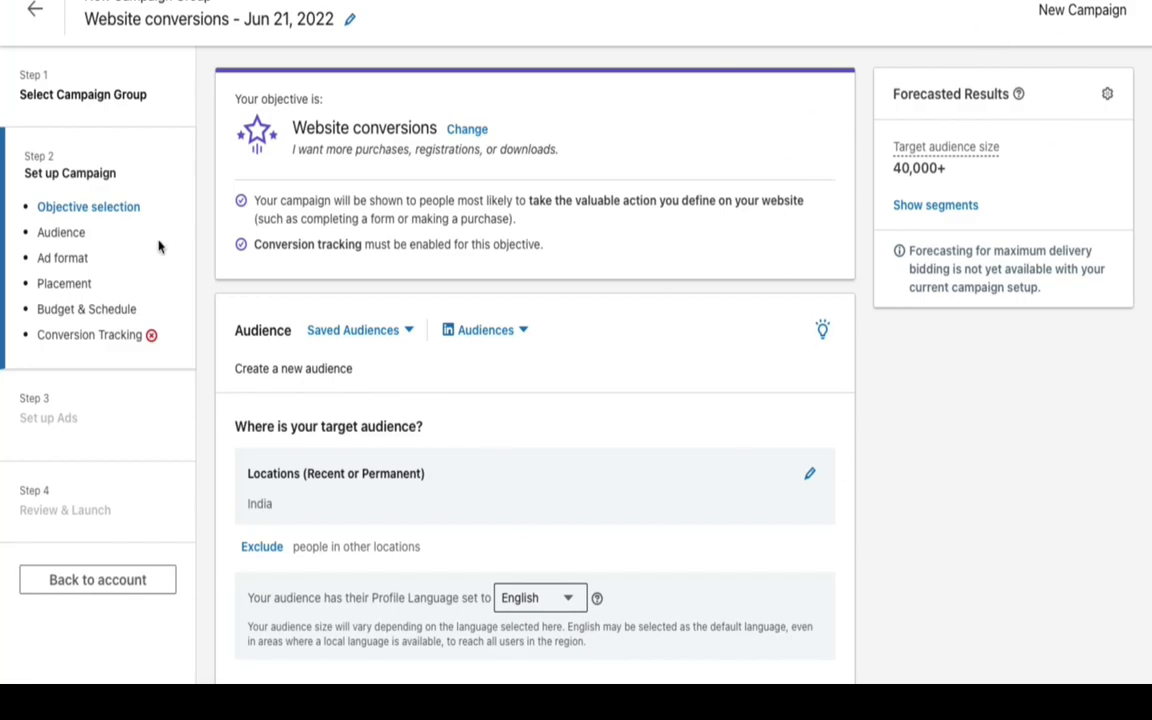
pyautogui.scroll(-3, 221, 360)
pyautogui.scroll(-1, 221, 362)
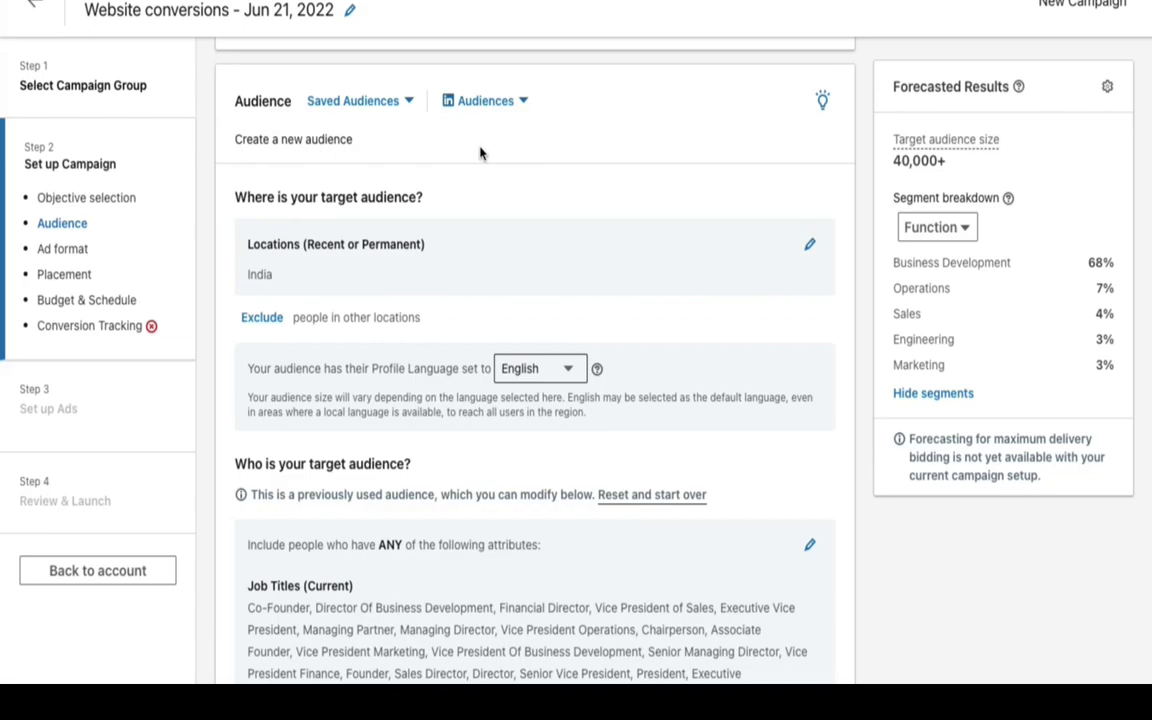
pyautogui.click(407, 101)
pyautogui.click(527, 102)
pyautogui.scroll(-8, 577, 208)
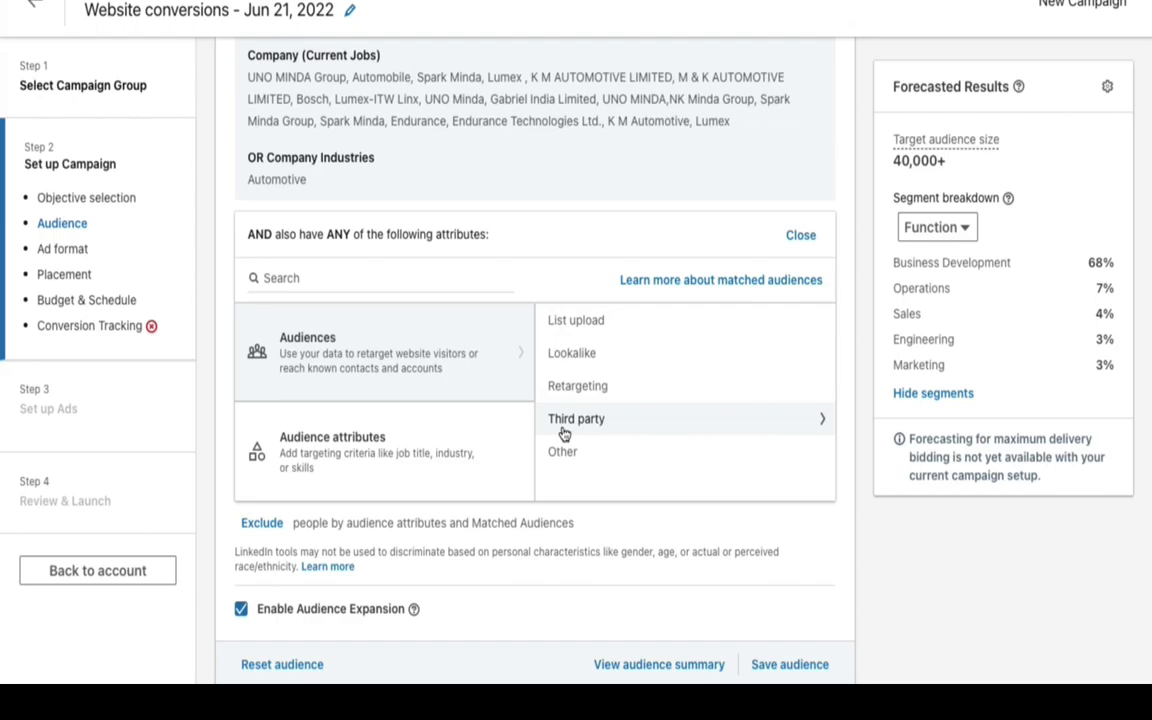
# Step: Examine the audience expansion setting and the available ad formats
pyautogui.scroll(-4, 468, 298)
pyautogui.scroll(1, 420, 430)
pyautogui.scroll(-1, 430, 500)
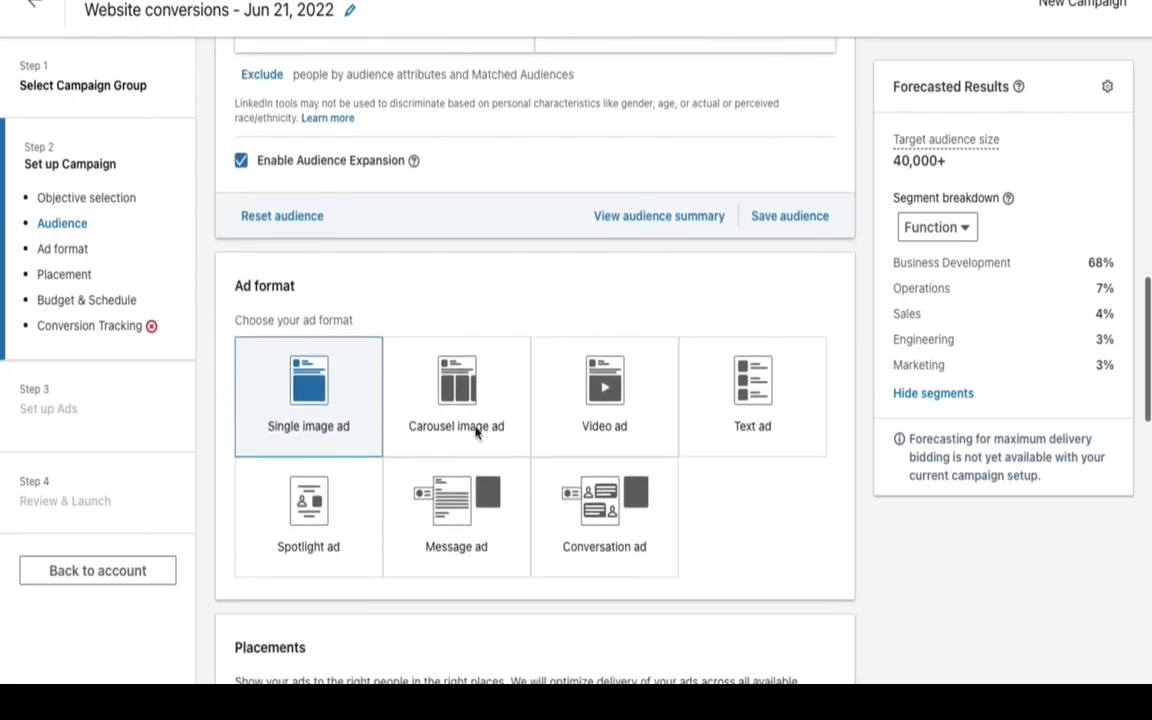
pyautogui.scroll(-1, 476, 430)
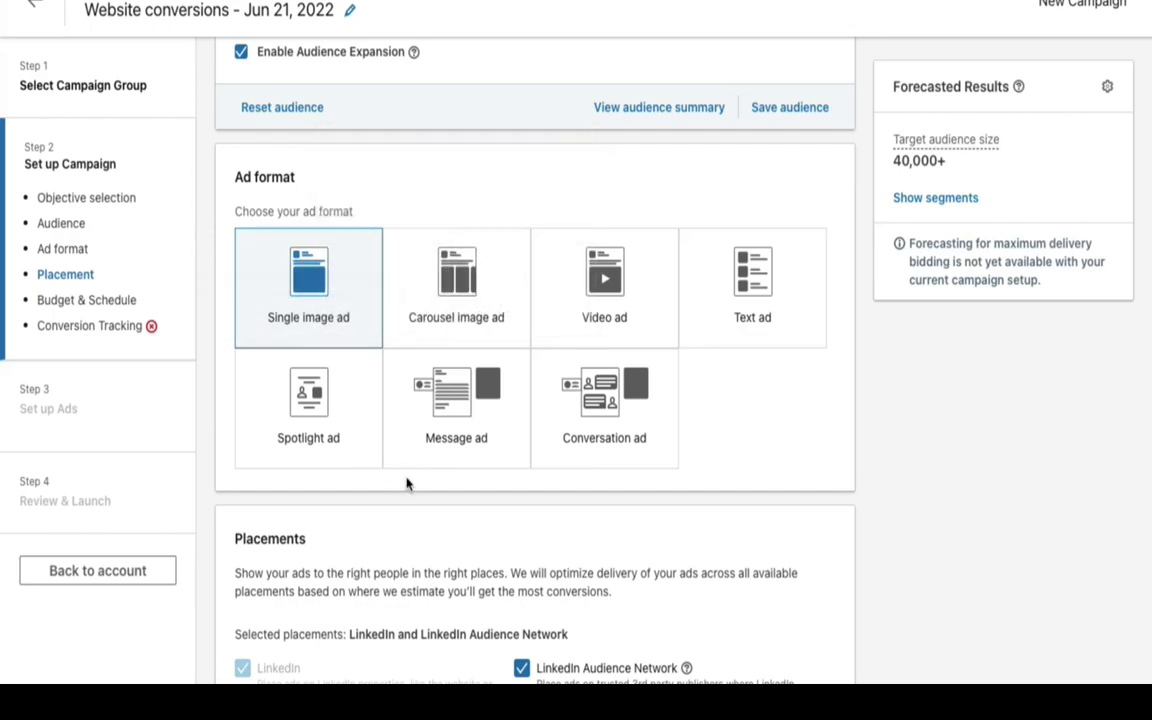
# Step: Make the bidding optimization goal in the Budget & Schedule section editable and display its options
pyautogui.scroll(-10, 406, 484)
pyautogui.scroll(3, 406, 482)
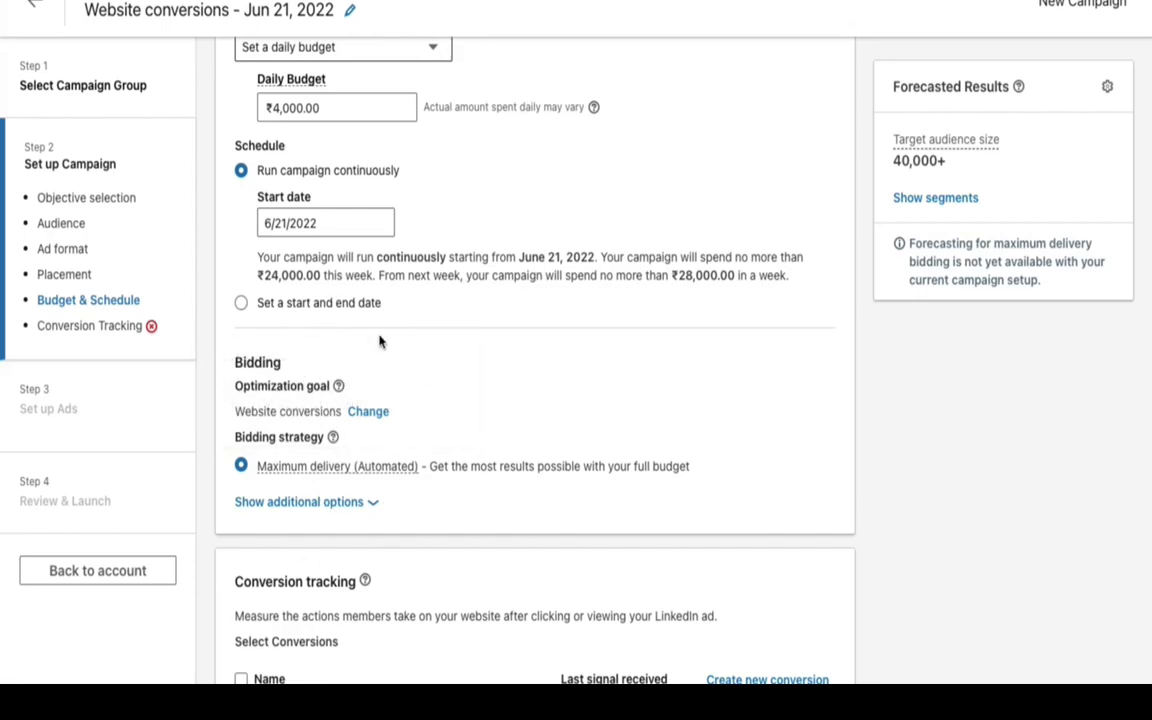
pyautogui.click(381, 413)
pyautogui.click(437, 426)
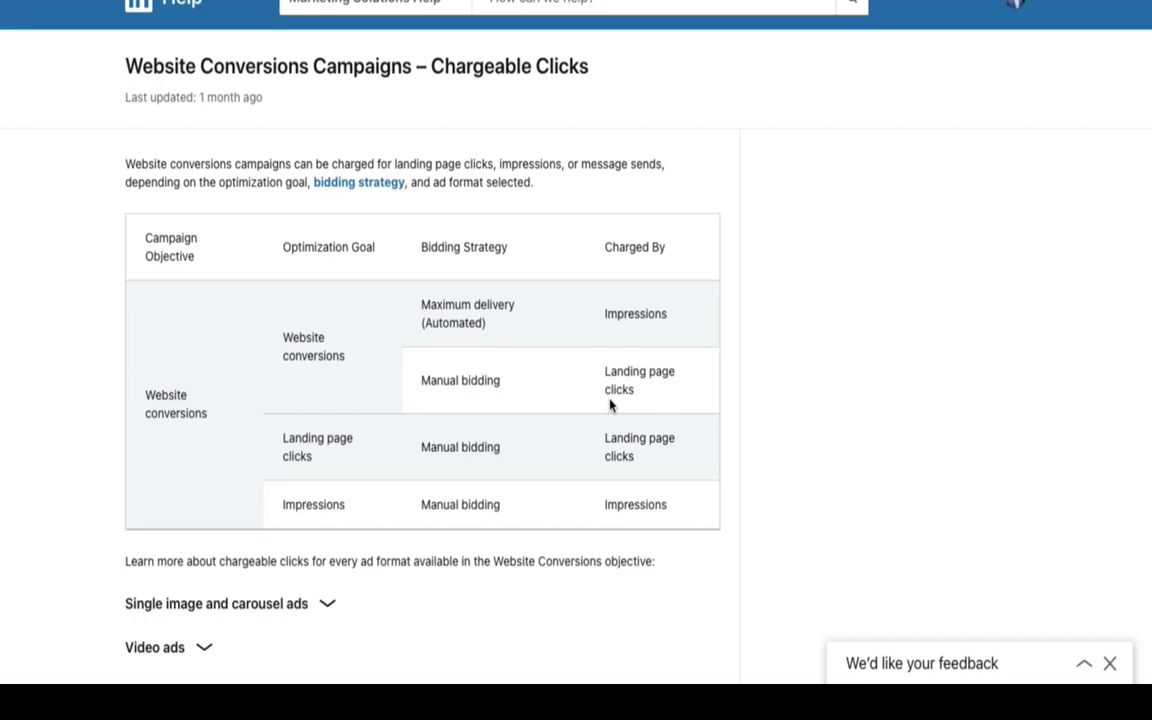
# Step: Switch to the Website Conversions chargeable clicks help article and read its charging table and single image and carousel ads section
pyautogui.scroll(-3, 610, 405)
pyautogui.click(327, 261)
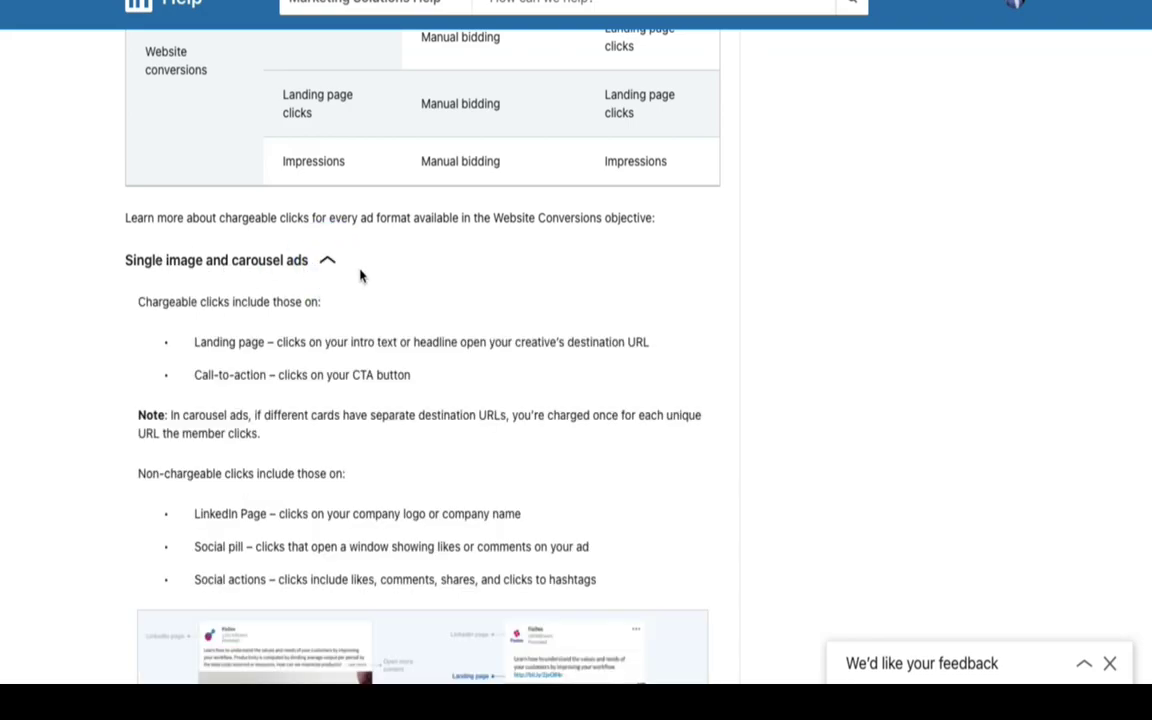
pyautogui.scroll(-1, 361, 276)
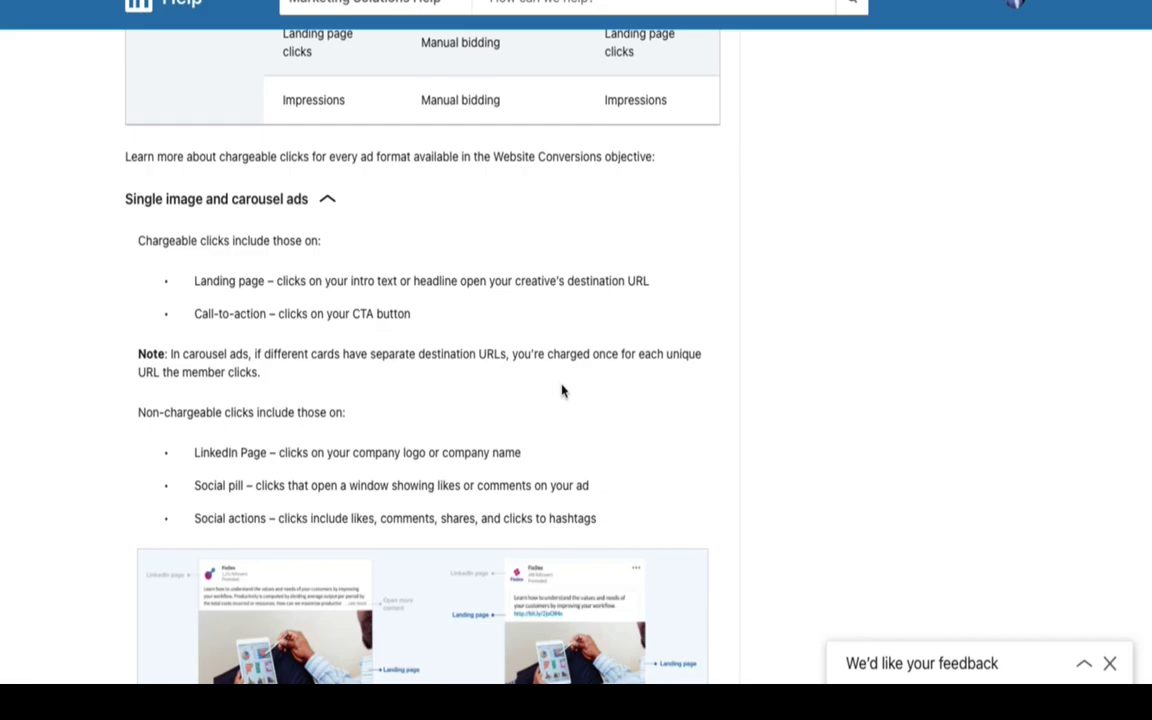
pyautogui.scroll(-2, 470, 410)
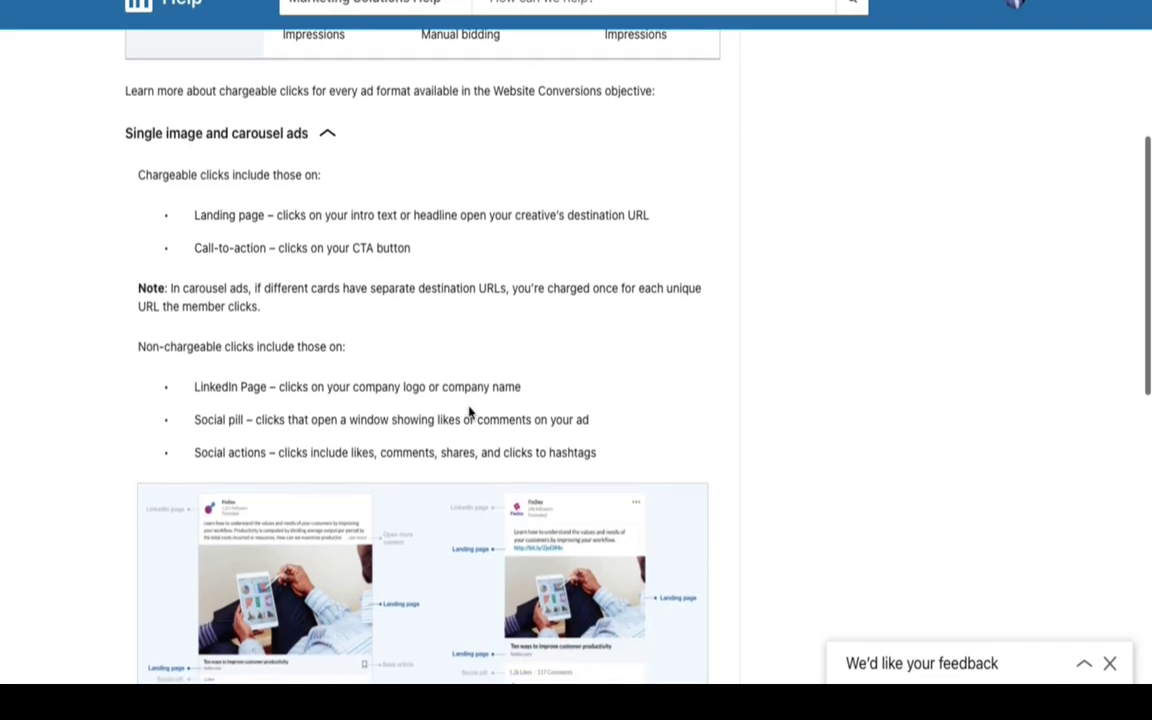
pyautogui.scroll(-1, 440, 370)
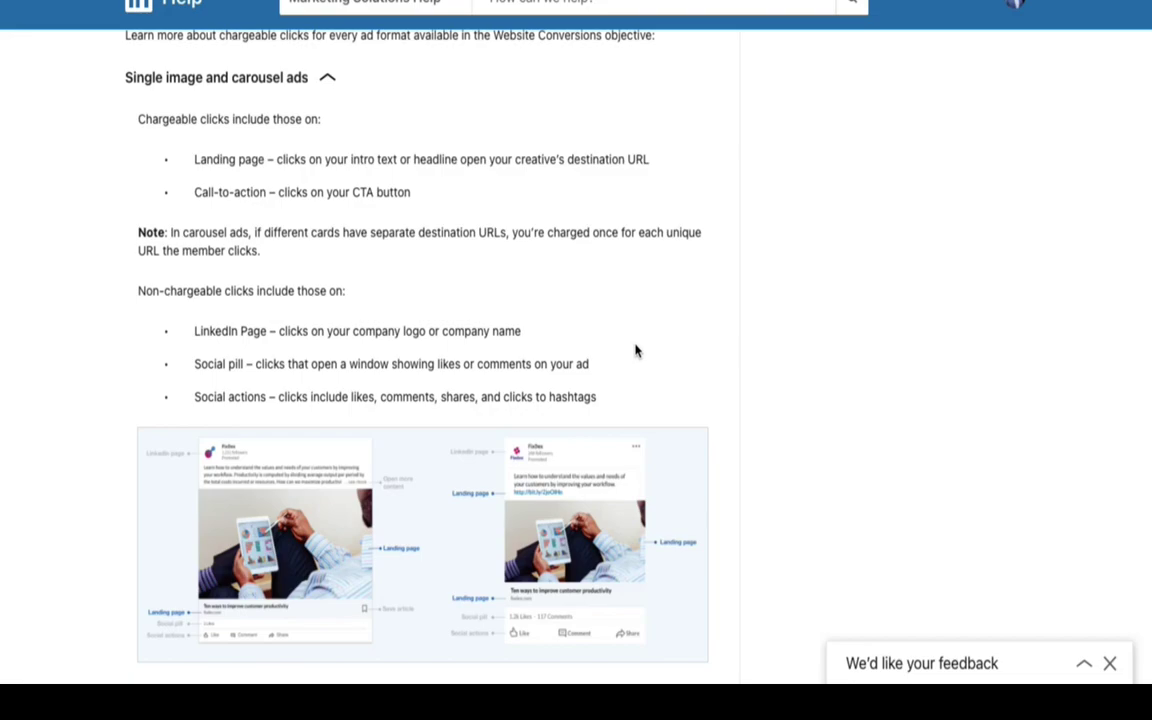
pyautogui.scroll(5, 635, 350)
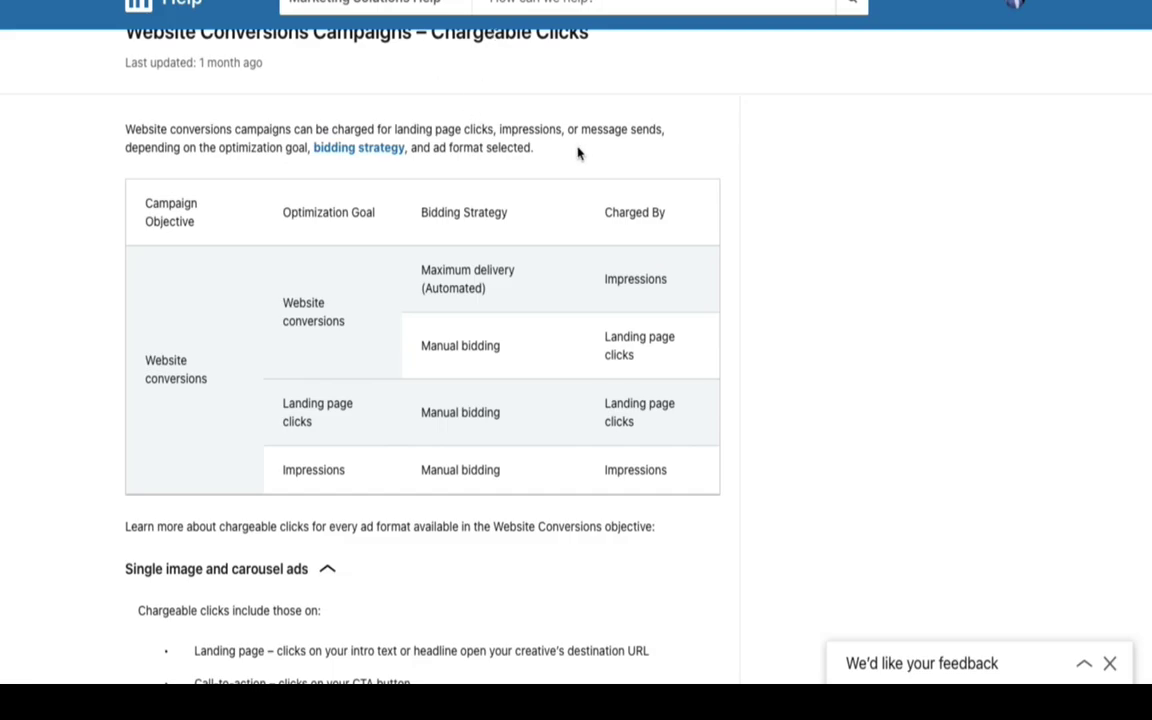
pyautogui.scroll(-10, 422, 408)
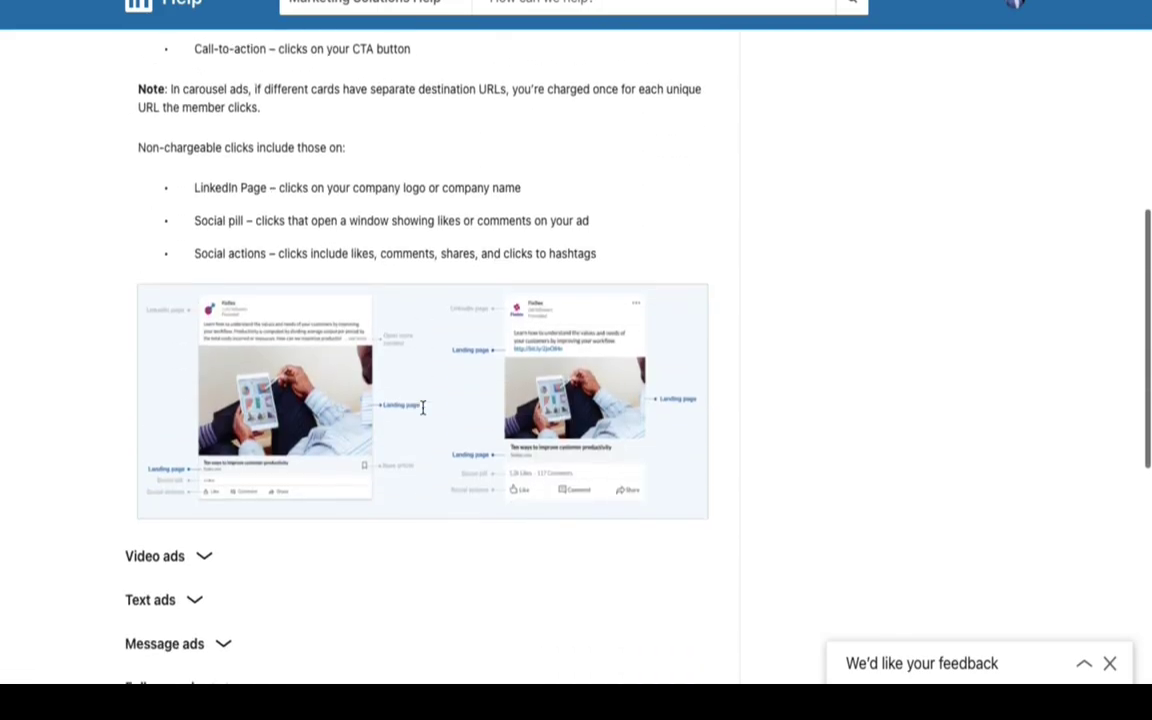
# Step: Expand and read the chargeable click rules for video, text, message and follower ads
pyautogui.click(204, 246)
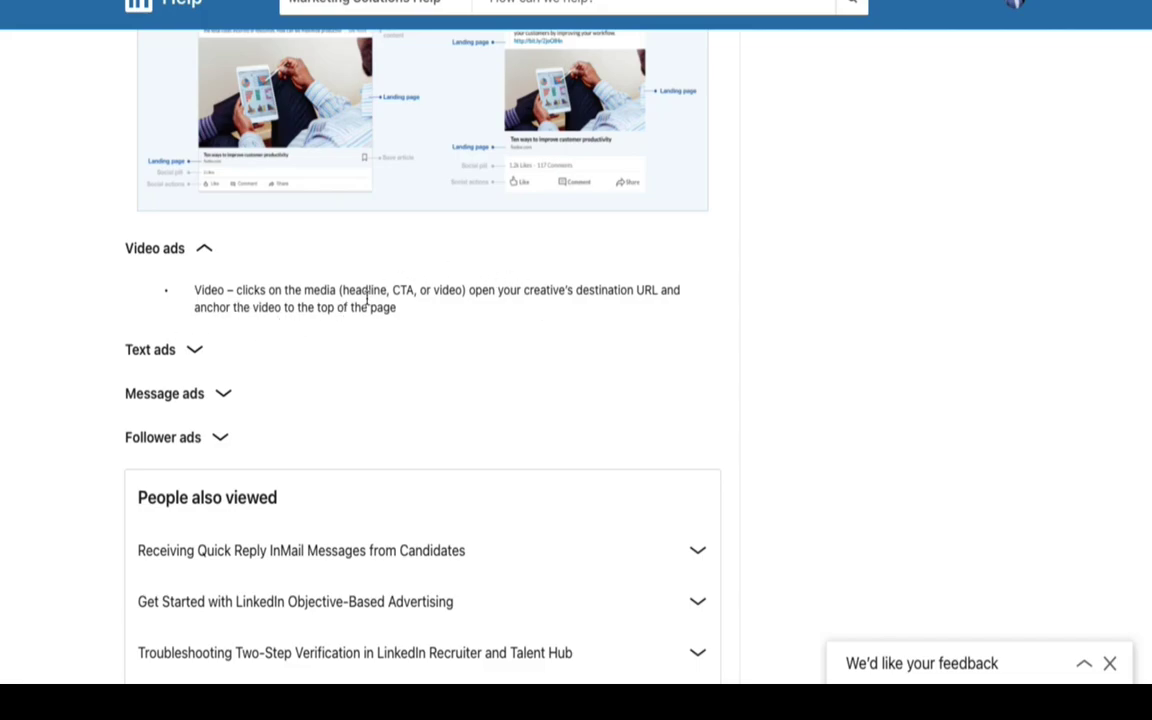
pyautogui.click(196, 351)
pyautogui.scroll(-1, 199, 357)
pyautogui.scroll(-1, 199, 357)
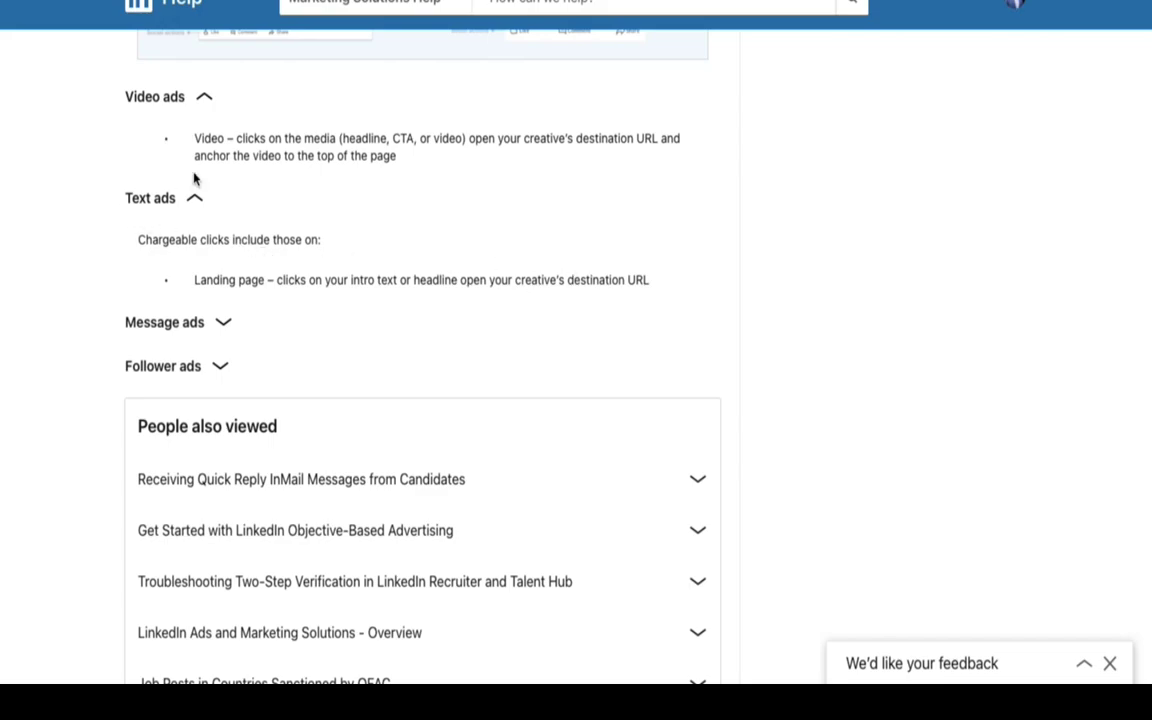
pyautogui.scroll(-2, 223, 328)
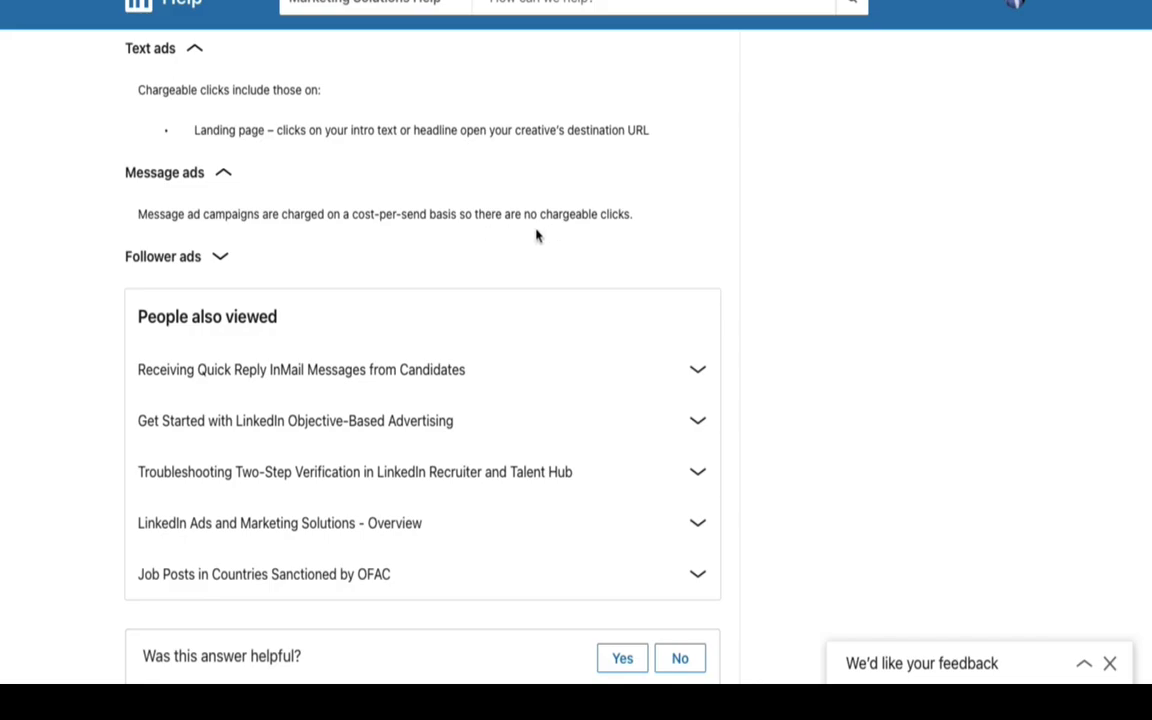
pyautogui.click(207, 256)
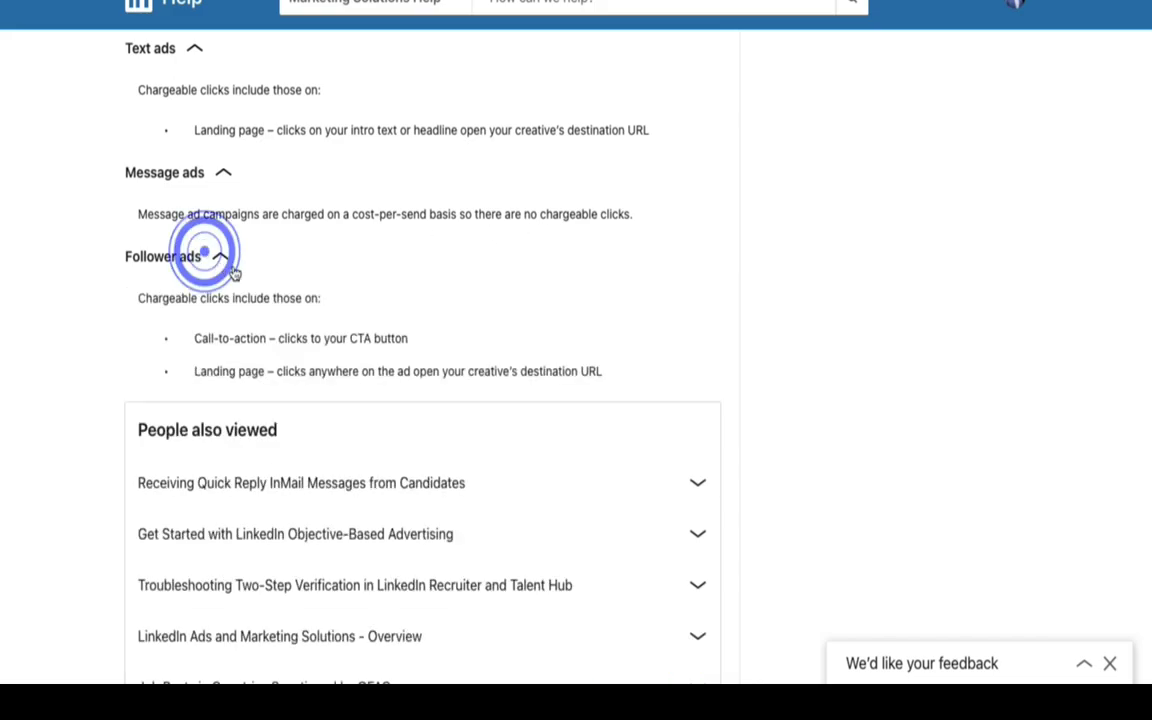
pyautogui.scroll(-1, 322, 283)
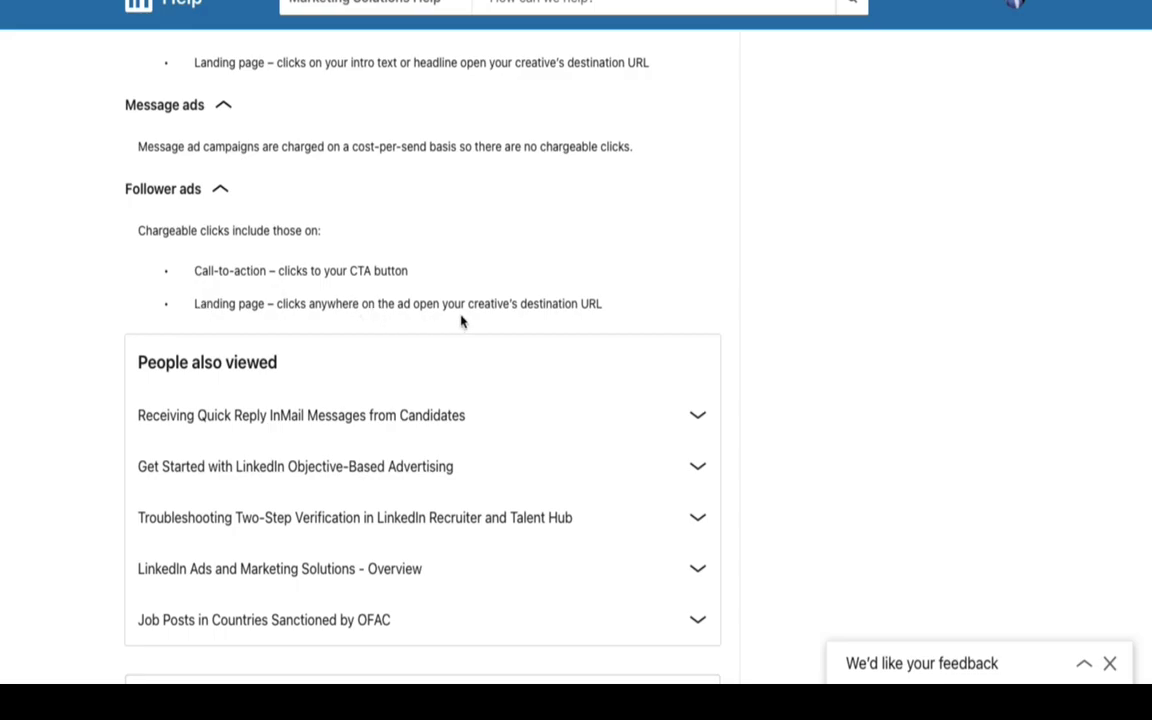
# Step: Recheck the help article's charging table and its single image, carousel and video ad rules
pyautogui.scroll(9, 461, 321)
pyautogui.scroll(-6, 461, 321)
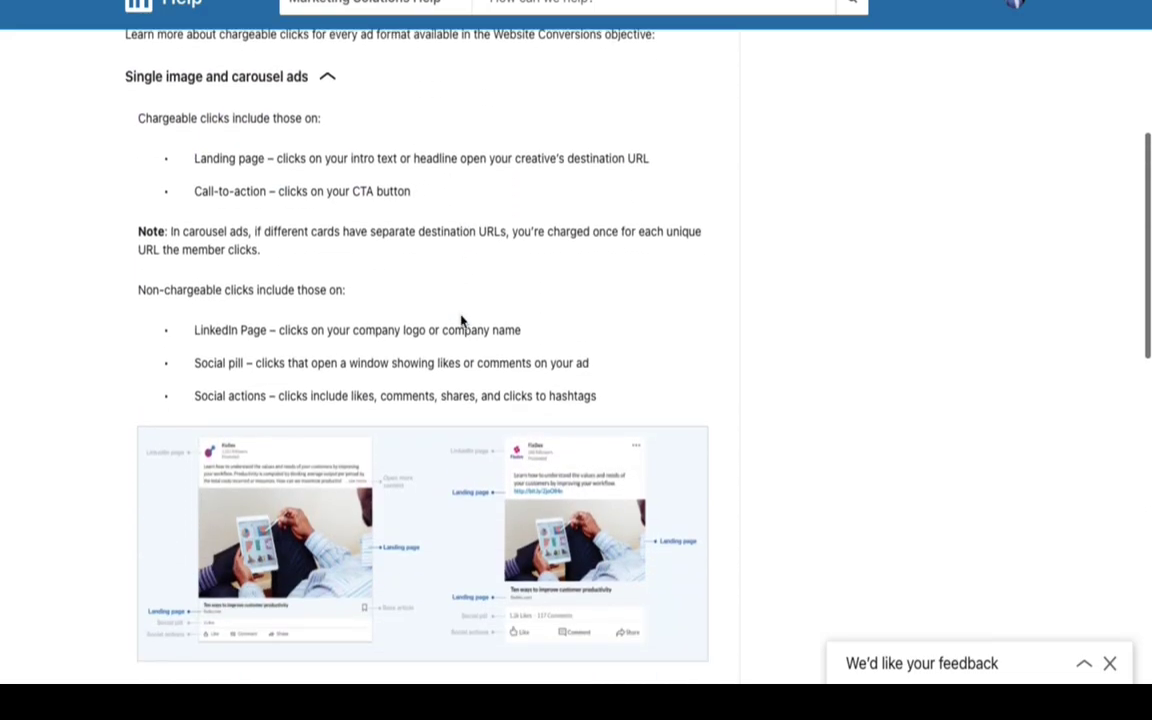
pyautogui.scroll(-1, 195, 160)
pyautogui.scroll(7, 260, 213)
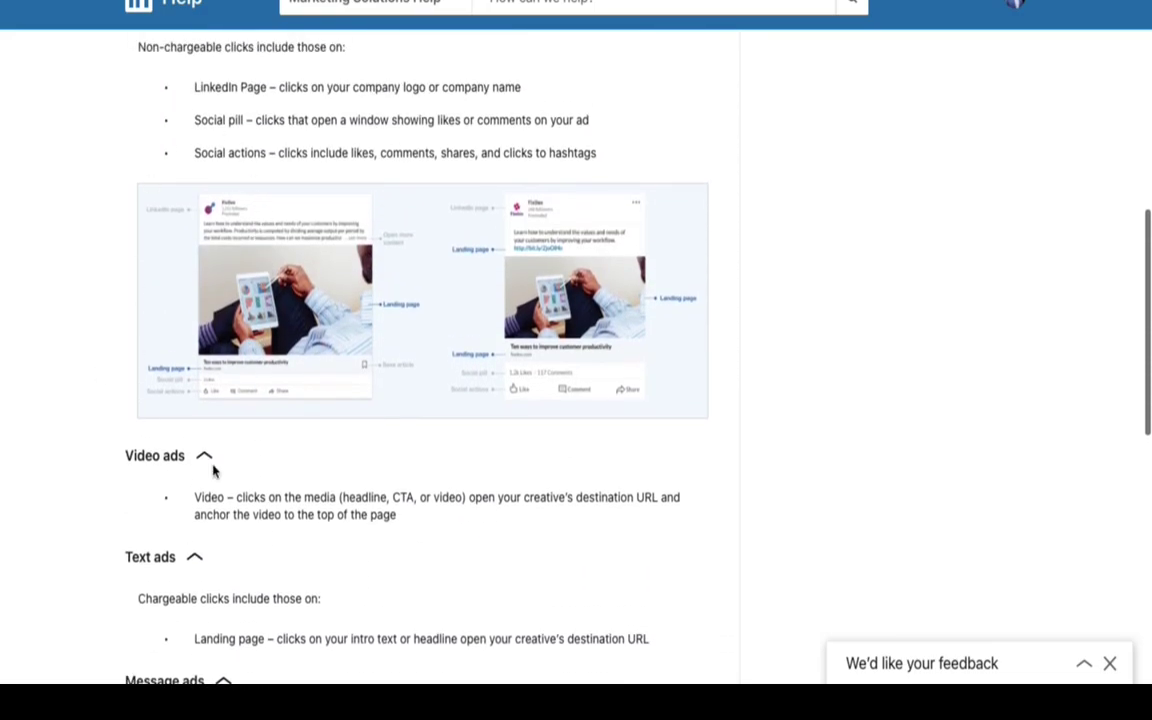
pyautogui.scroll(1, 234, 468)
pyautogui.scroll(3, 247, 386)
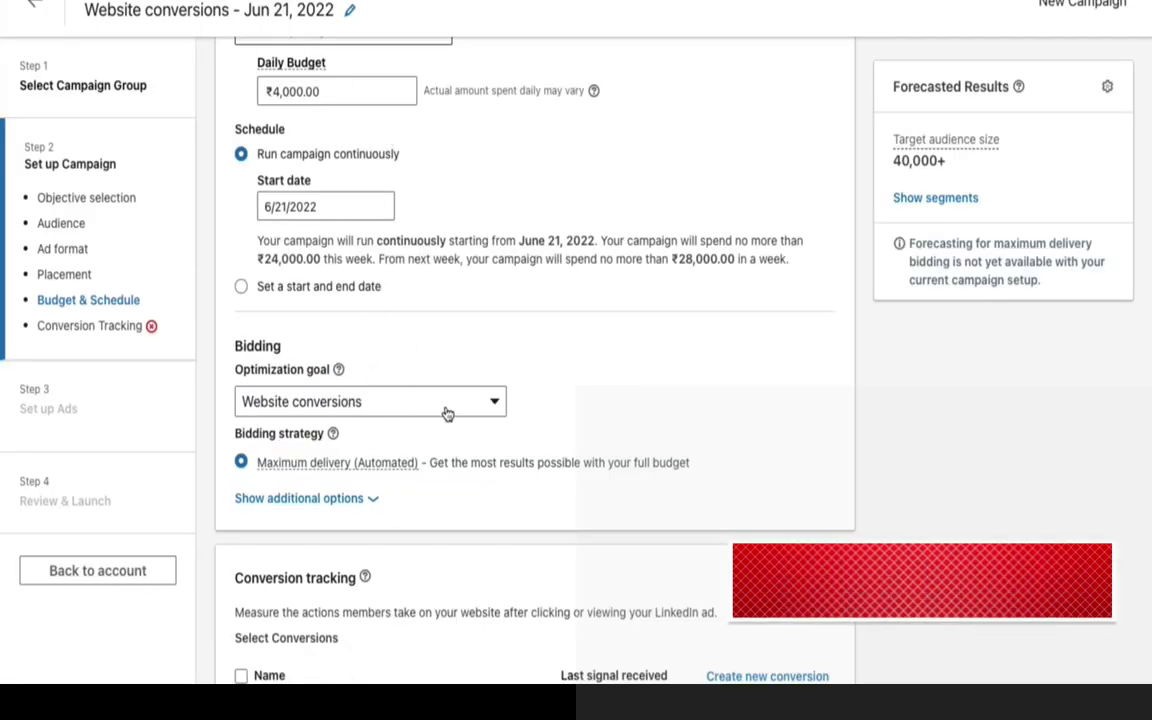
# Step: Return to the campaign's bidding settings and try Landing page clicks, followed by Impressions, as the optimization goal
pyautogui.click(451, 405)
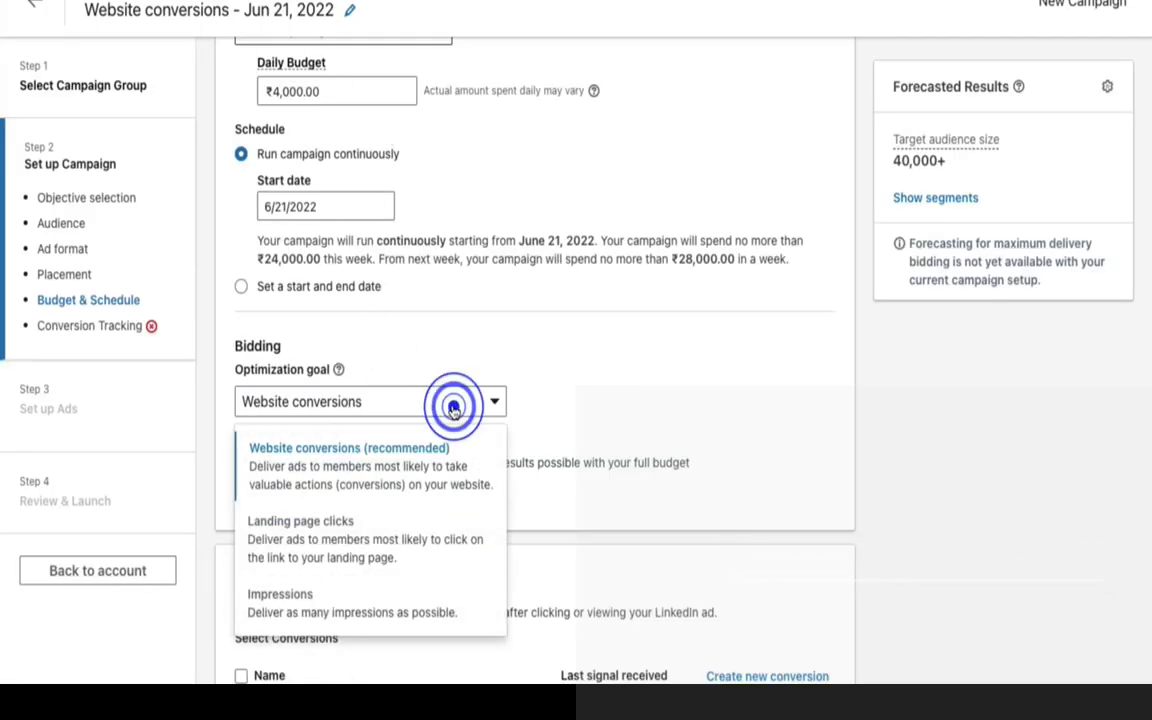
pyautogui.click(340, 545)
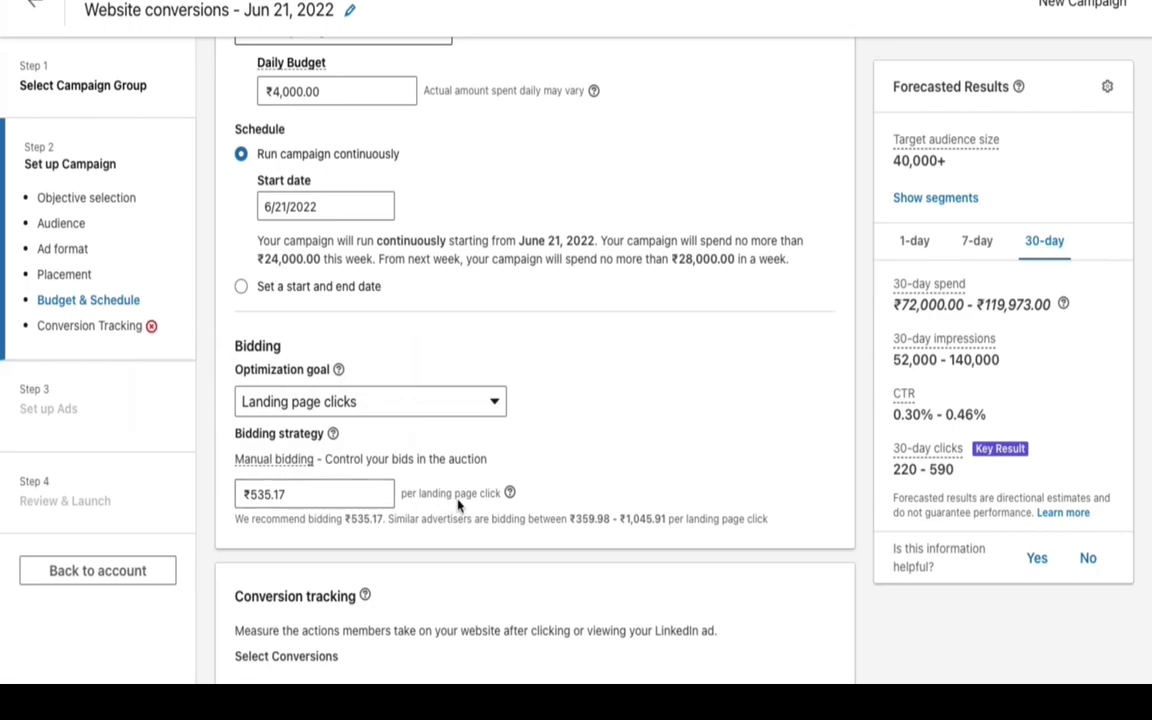
pyautogui.click(426, 403)
pyautogui.click(286, 597)
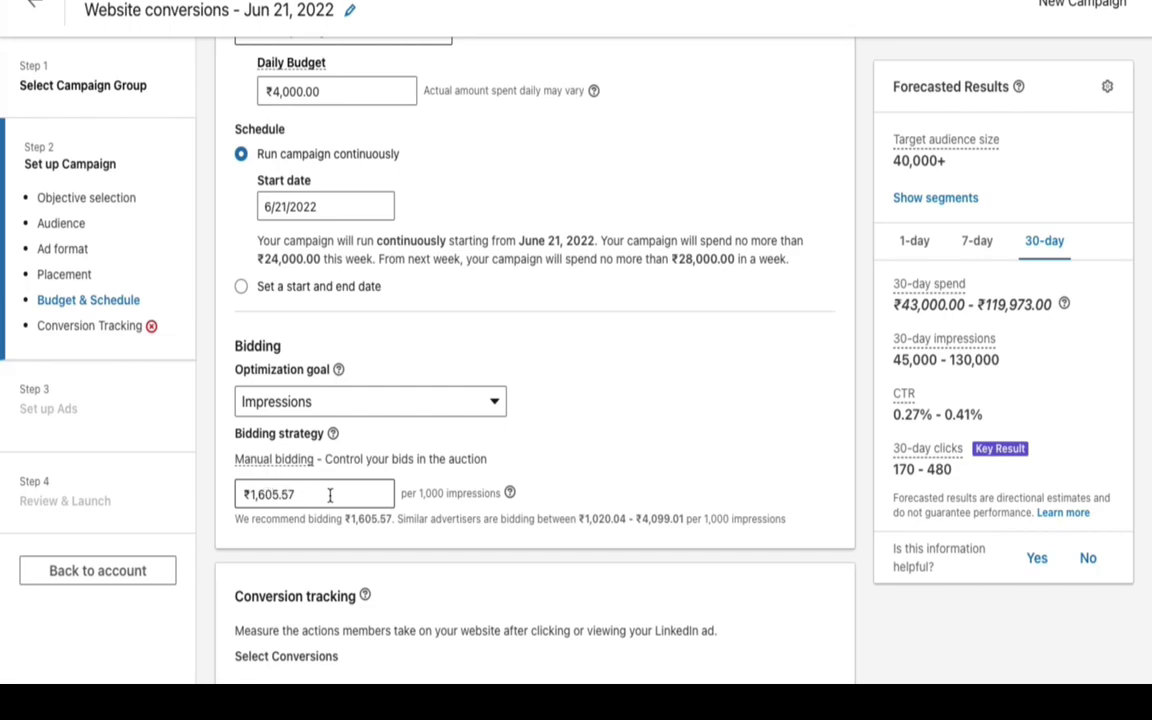
# Step: Try a manual bid of ₹500 per 1,000 impressions
pyautogui.moveTo(301, 489); pyautogui.dragTo(190, 494)
pyautogui.write('500')
pyautogui.click(514, 445)
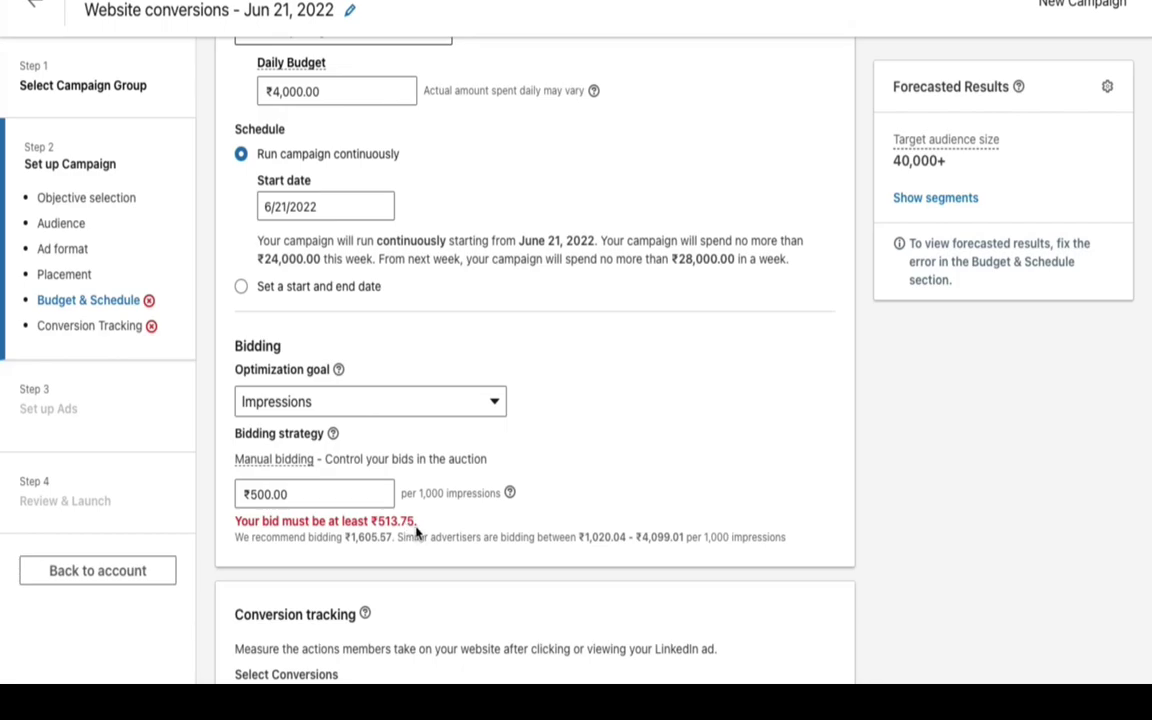
# Step: Set the optimization goal to Landing page clicks with a manual bid of ₹100 per landing page click
pyautogui.click(388, 400)
pyautogui.click(322, 522)
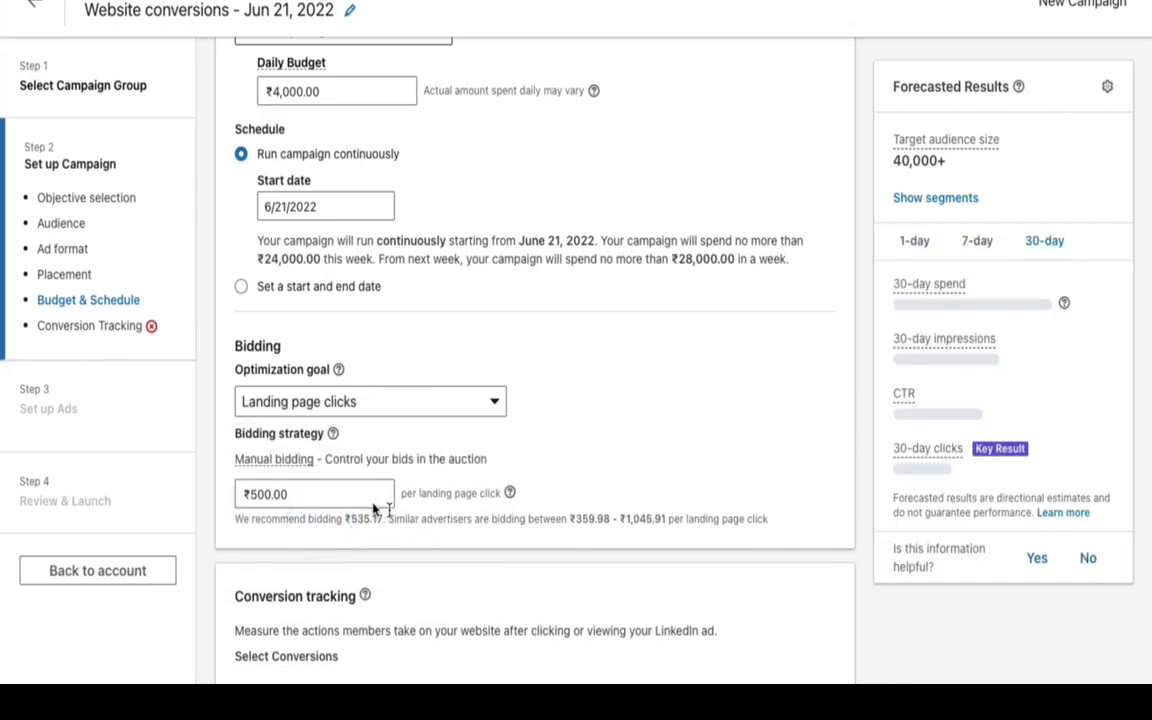
pyautogui.doubleClick(319, 495)
pyautogui.write('1')
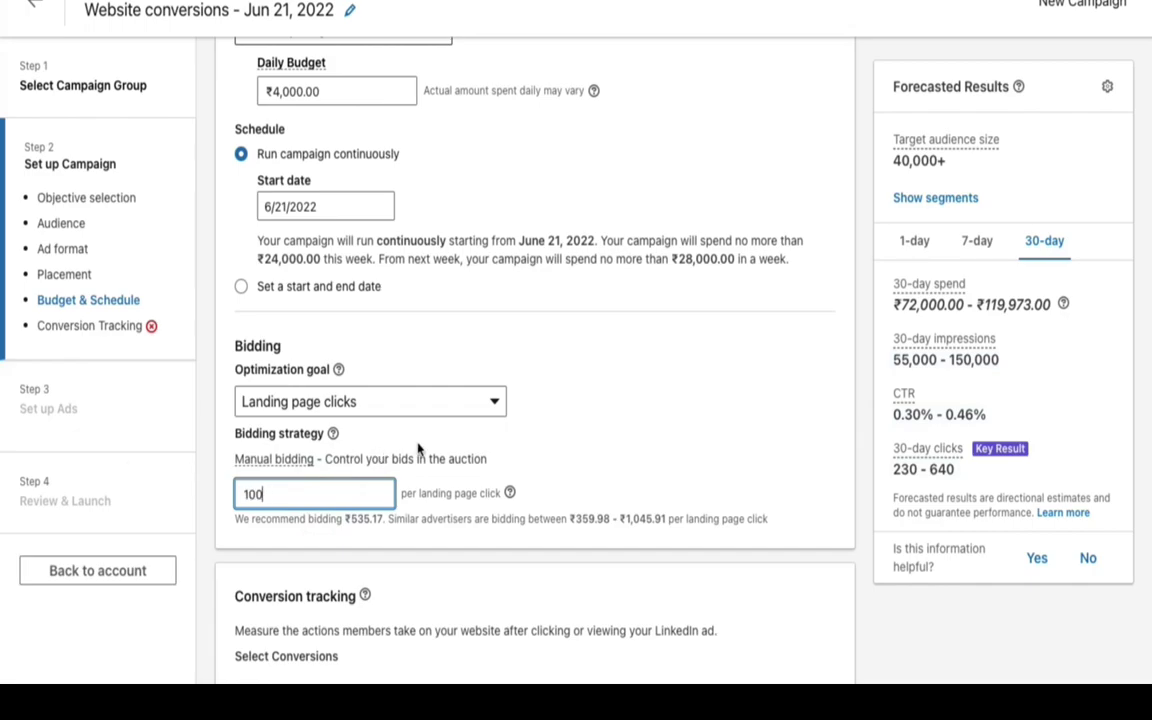
pyautogui.click(851, 322)
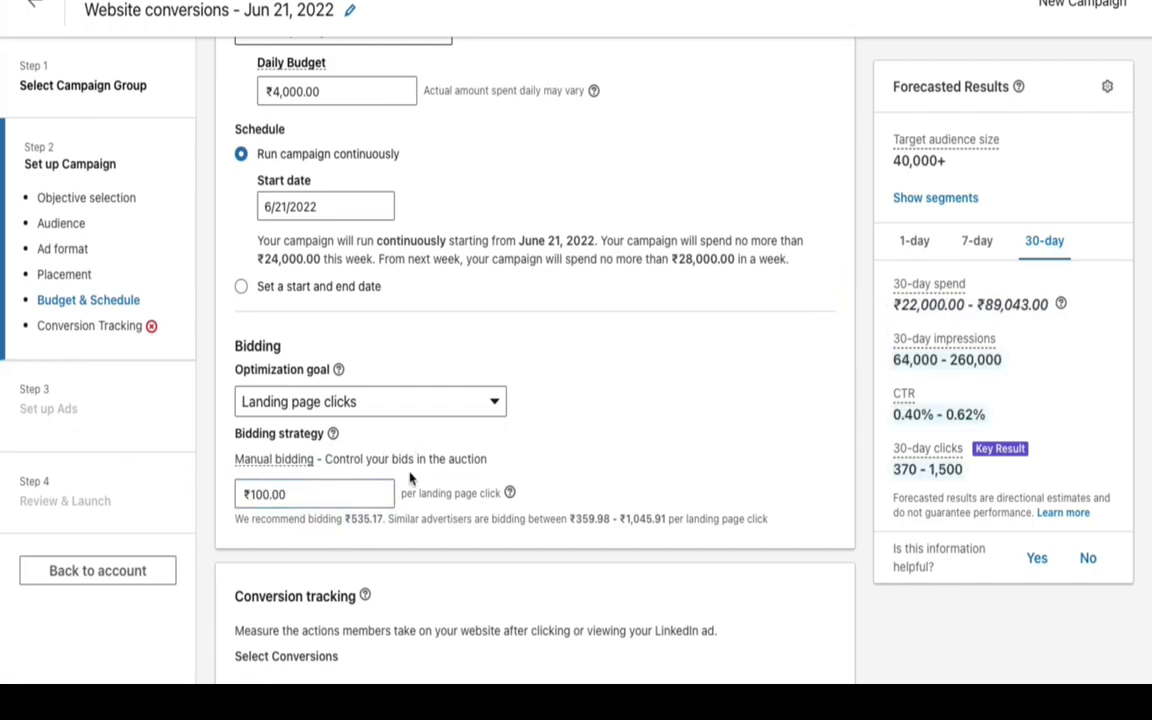
# Step: Try a manual bid of ₹20 per landing page click
pyautogui.click(315, 494)
pyautogui.doubleClick(315, 494)
pyautogui.write('20')
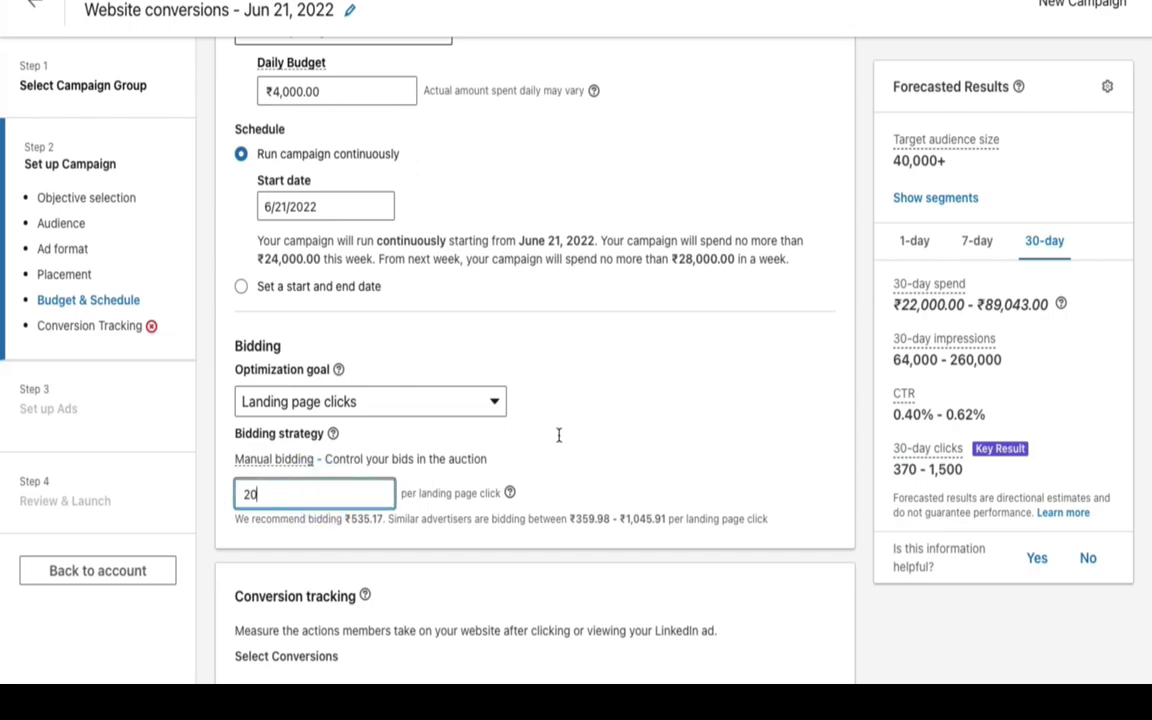
pyautogui.click(676, 419)
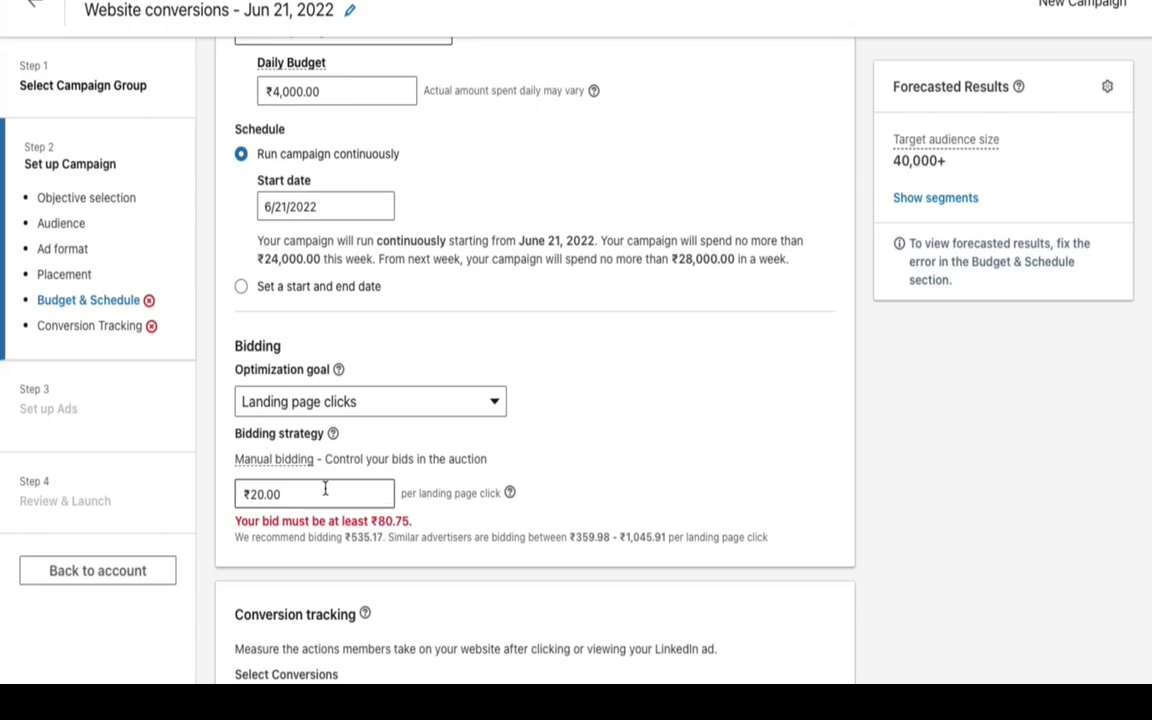
# Step: Set the campaign's optimization goal to Website conversions
pyautogui.click(343, 403)
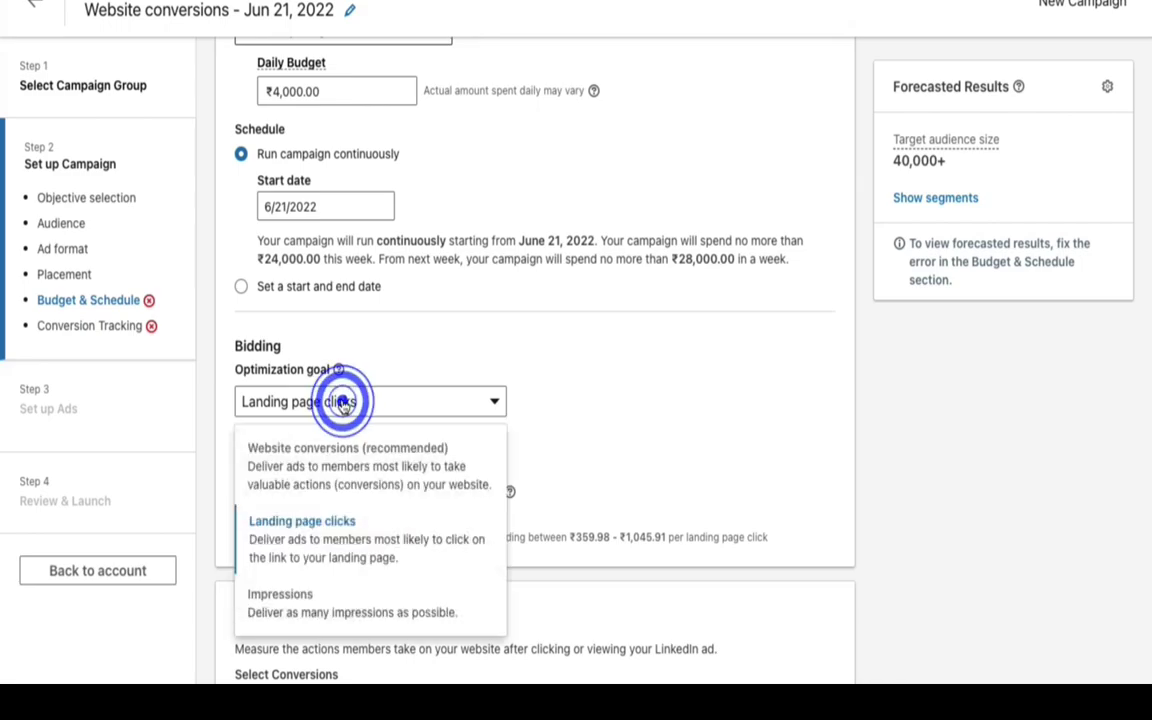
pyautogui.click(316, 449)
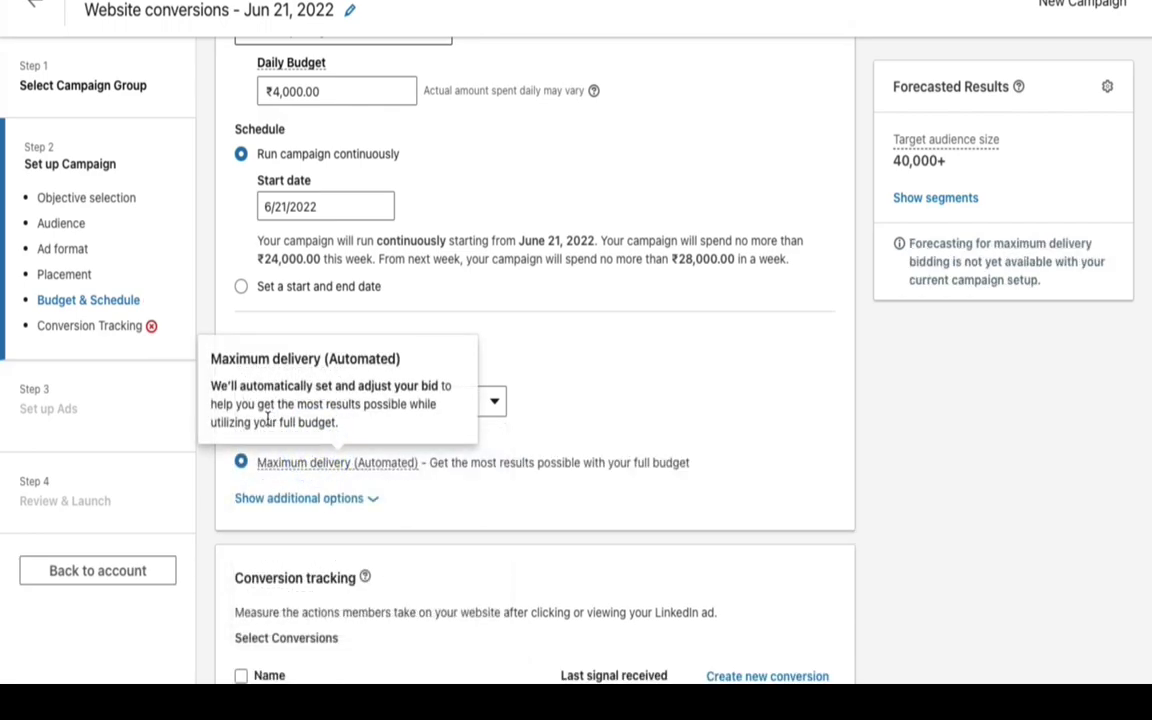
# Step: Try Manual bidding (Enhanced) with a bid of ₹81 per landing page click, and return to Maximum delivery (Automated)
pyautogui.click(366, 497)
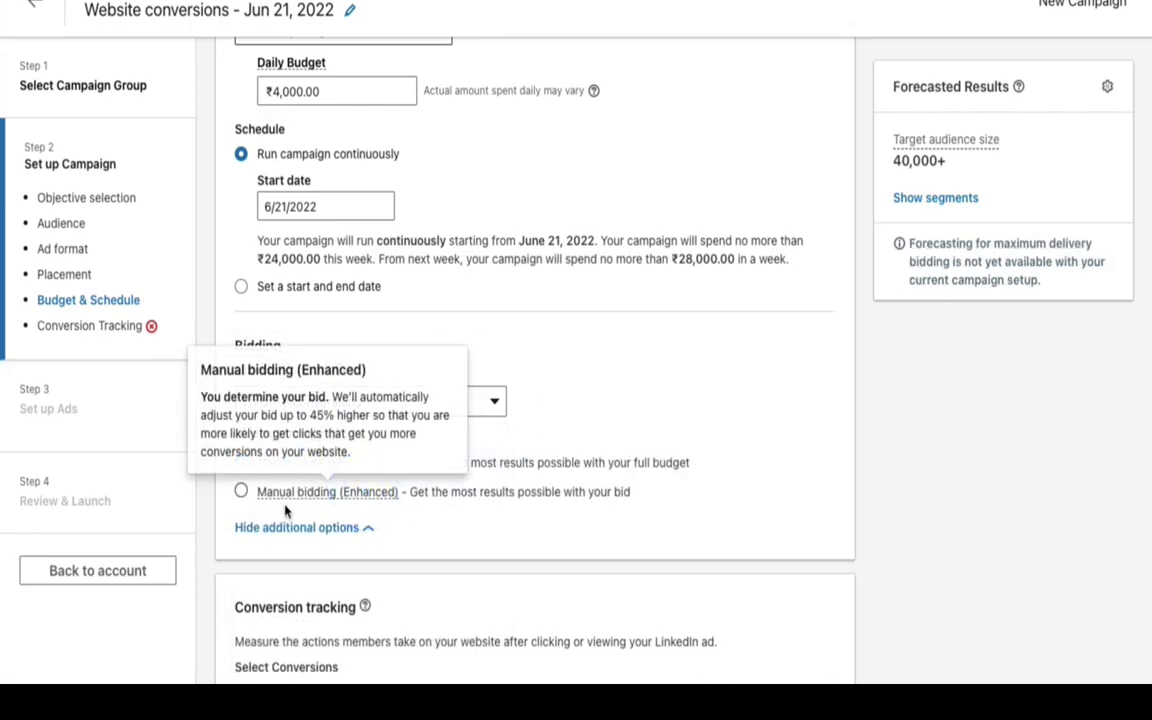
pyautogui.click(241, 492)
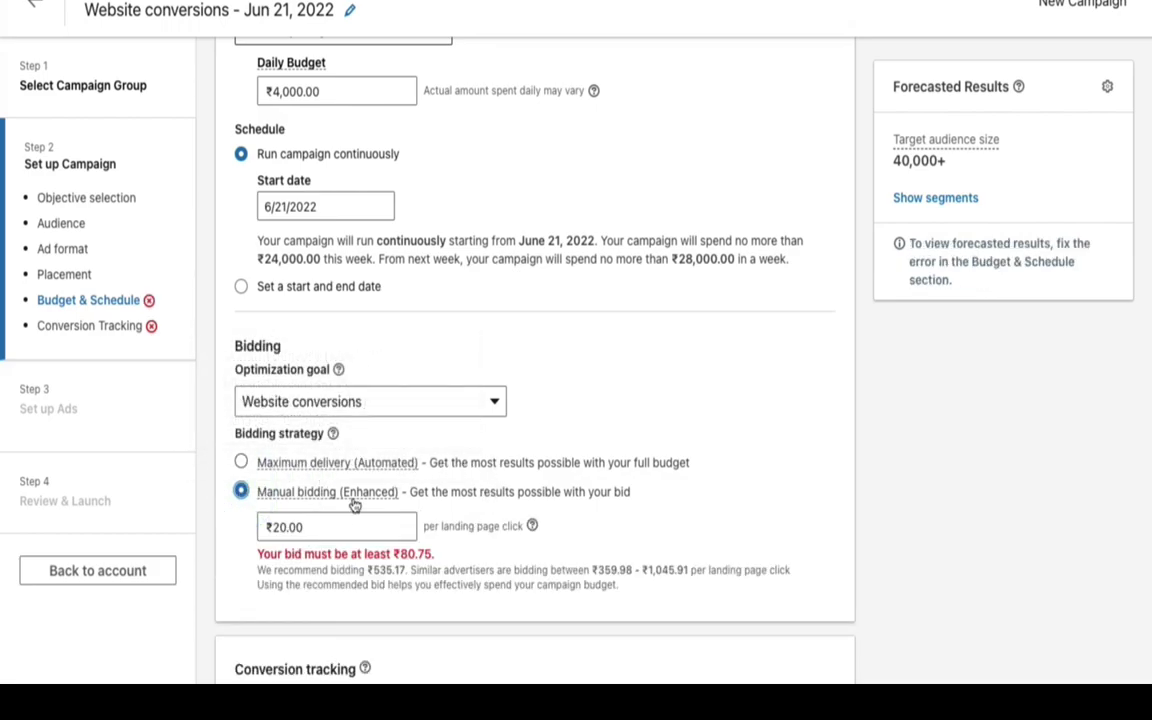
pyautogui.click(319, 525)
pyautogui.moveTo(319, 525); pyautogui.dragTo(193, 497)
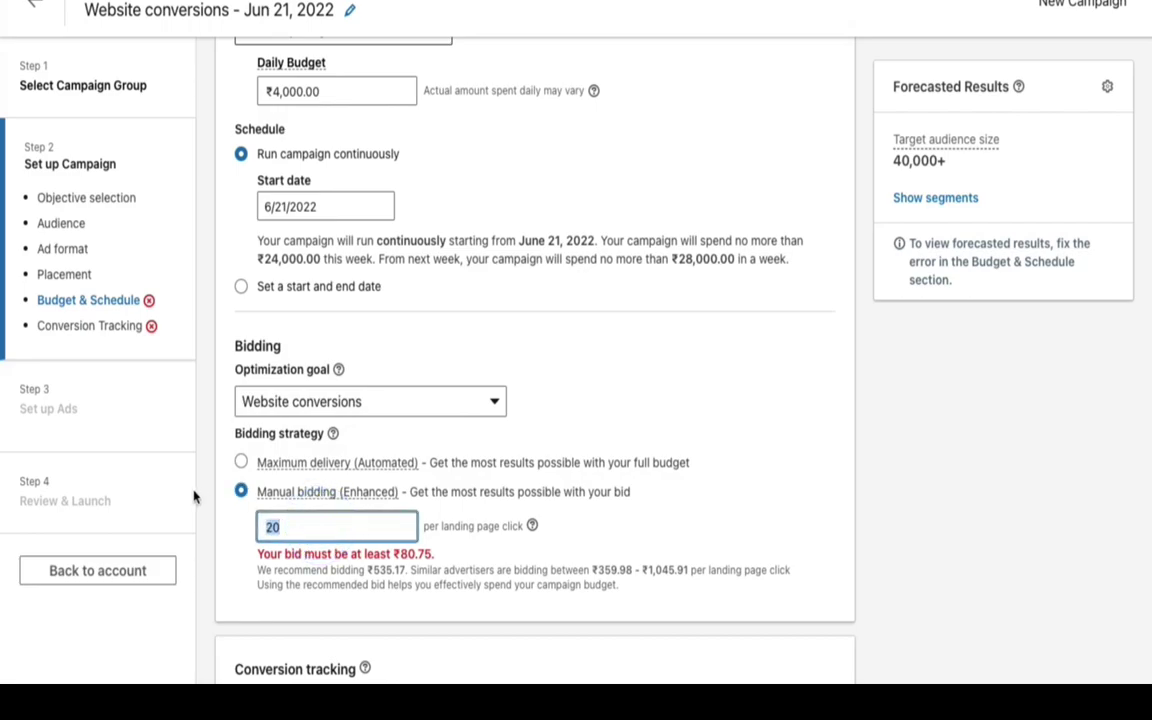
pyautogui.write('81')
pyautogui.click(647, 541)
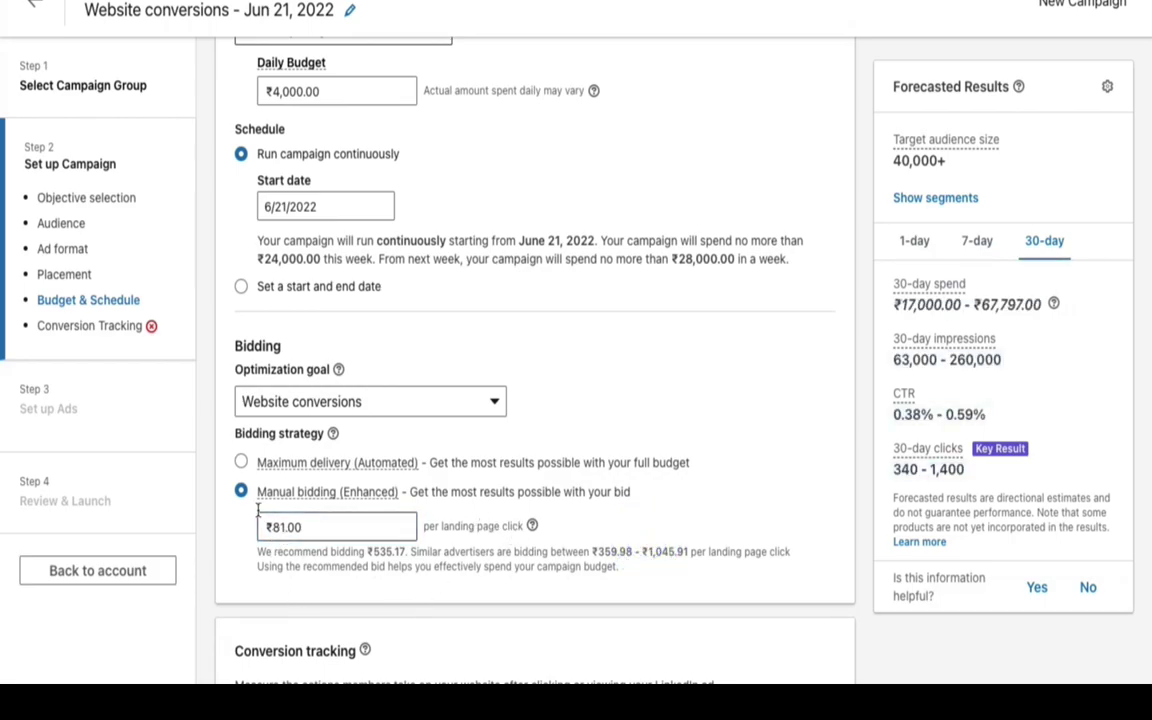
pyautogui.click(241, 463)
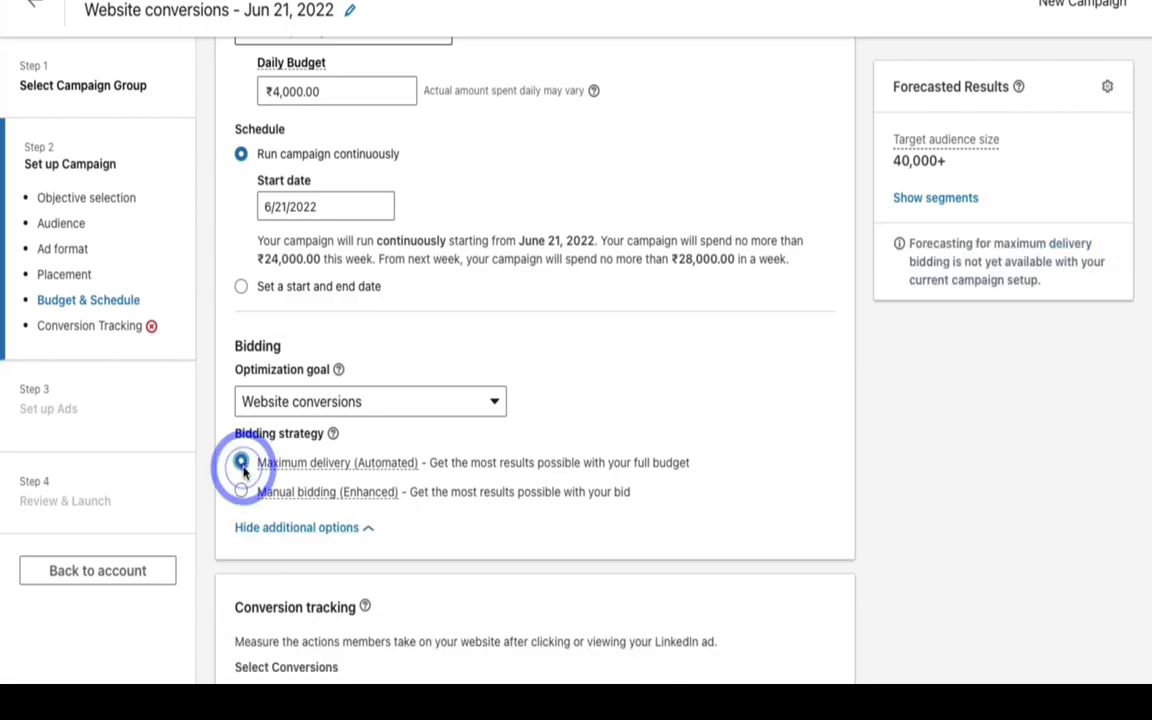
pyautogui.moveTo(305, 498)
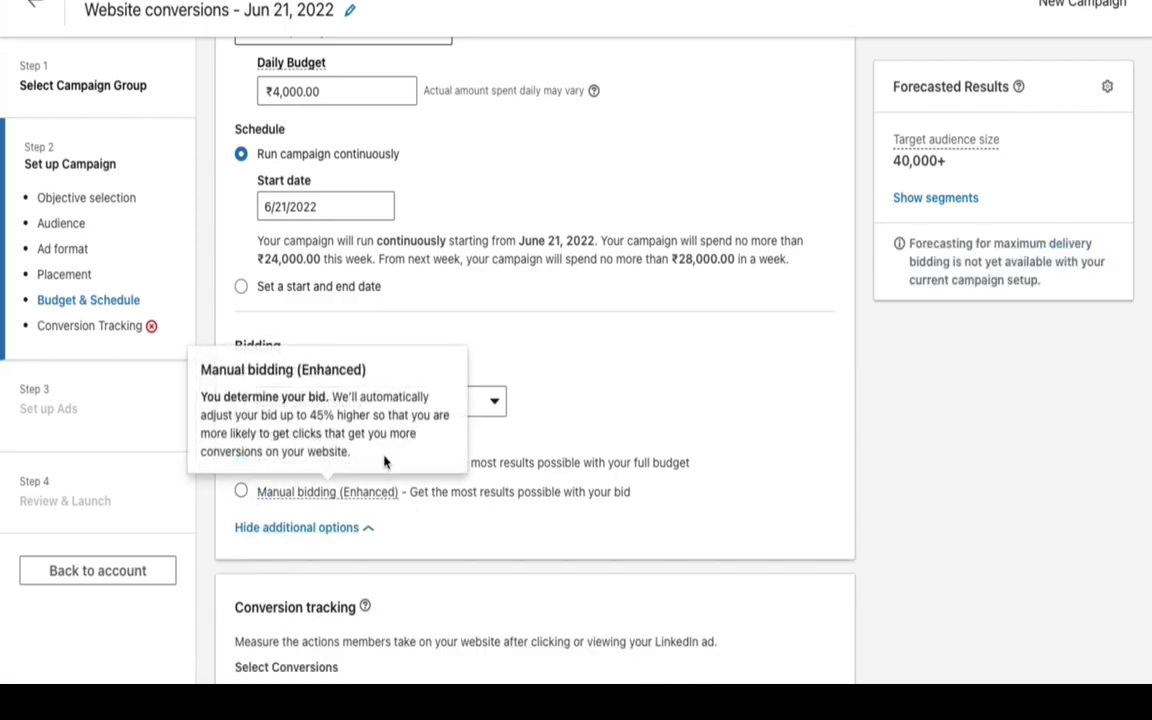
# Step: Keep Single image ad as the ad format and exclude the LinkedIn Audience Network from the placements
pyautogui.scroll(10, 453, 466)
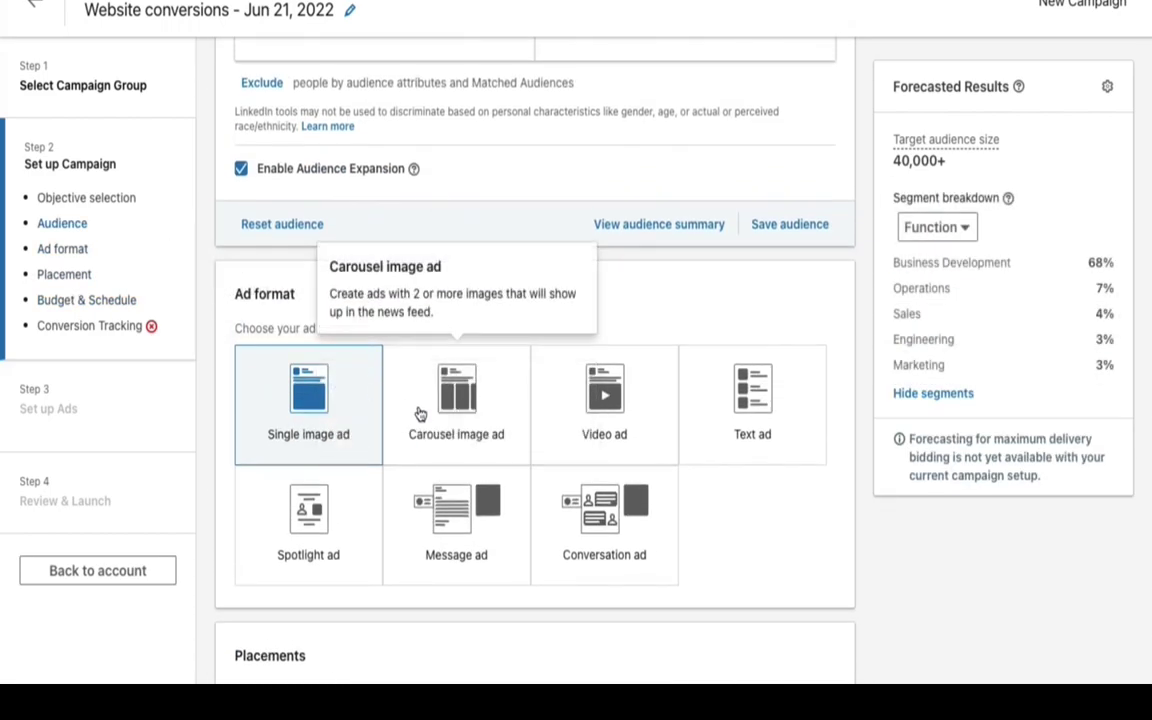
pyautogui.scroll(-1, 419, 411)
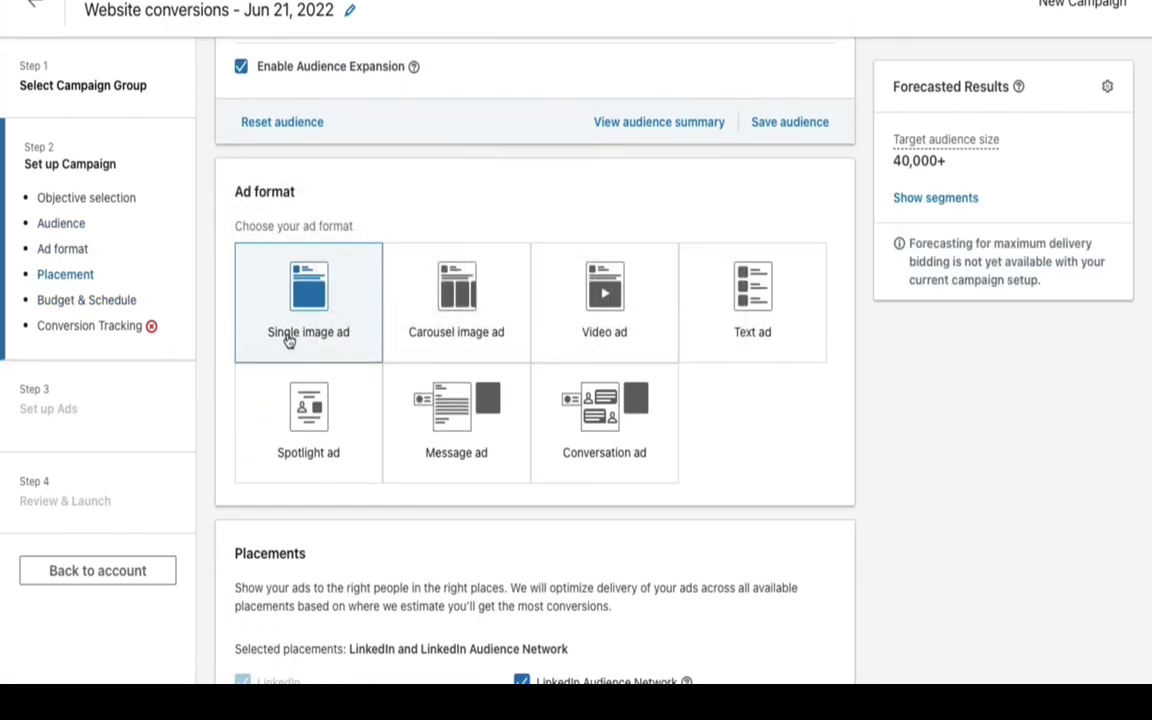
pyautogui.click(331, 268)
pyautogui.scroll(-5, 330, 266)
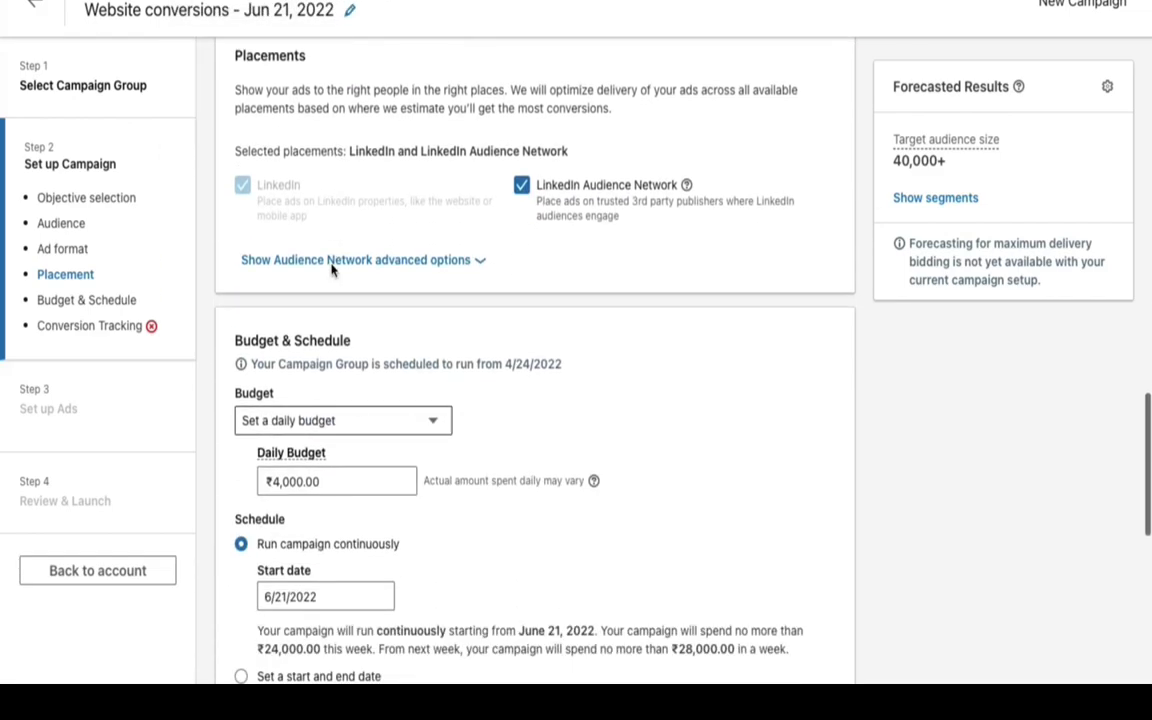
pyautogui.scroll(2, 510, 290)
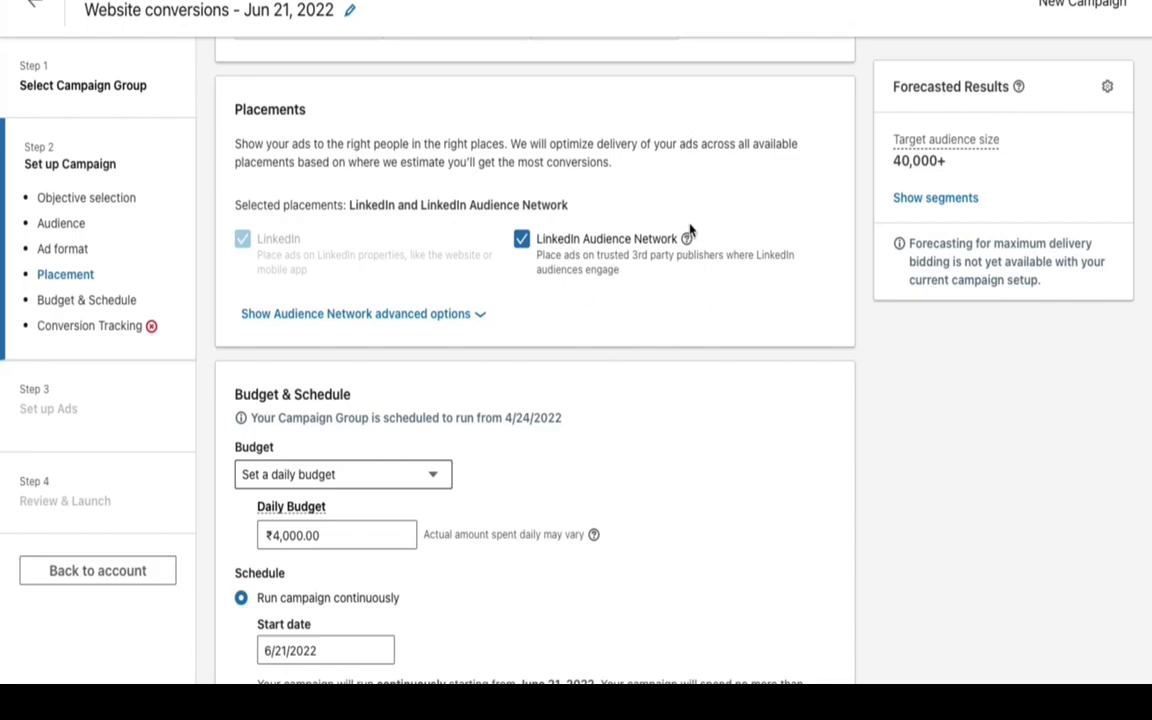
pyautogui.click(523, 245)
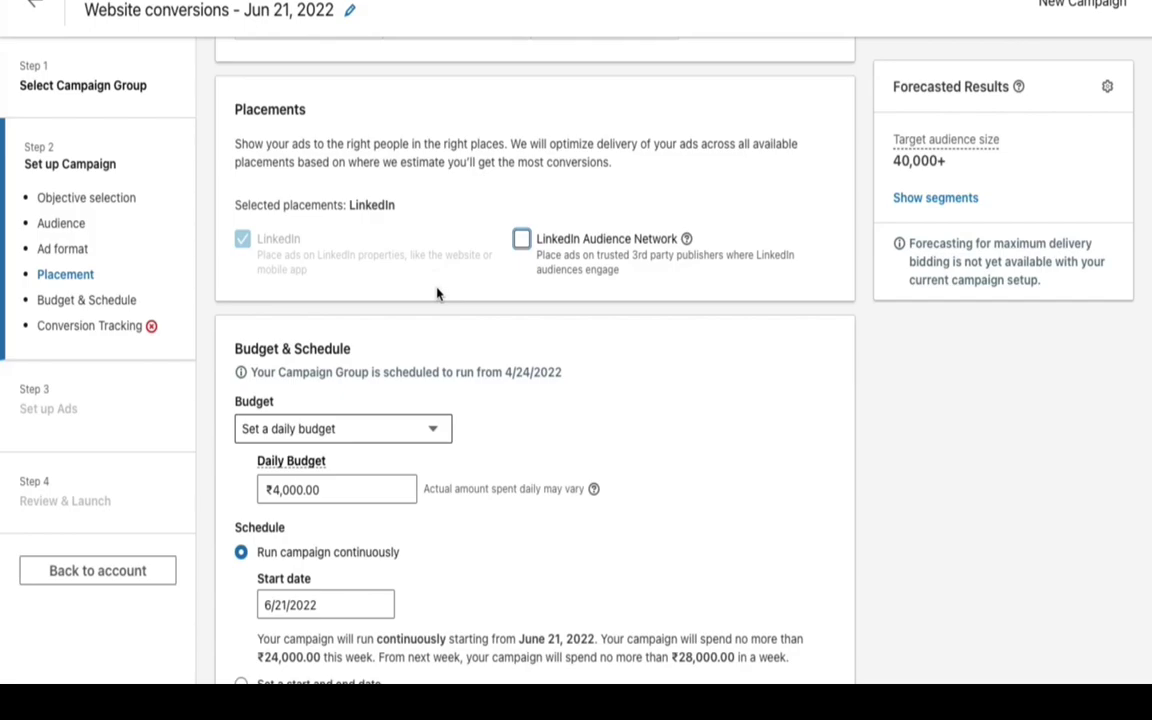
# Step: Keep the budget type as a daily budget and set the daily amount to ₹500
pyautogui.scroll(-3, 680, 237)
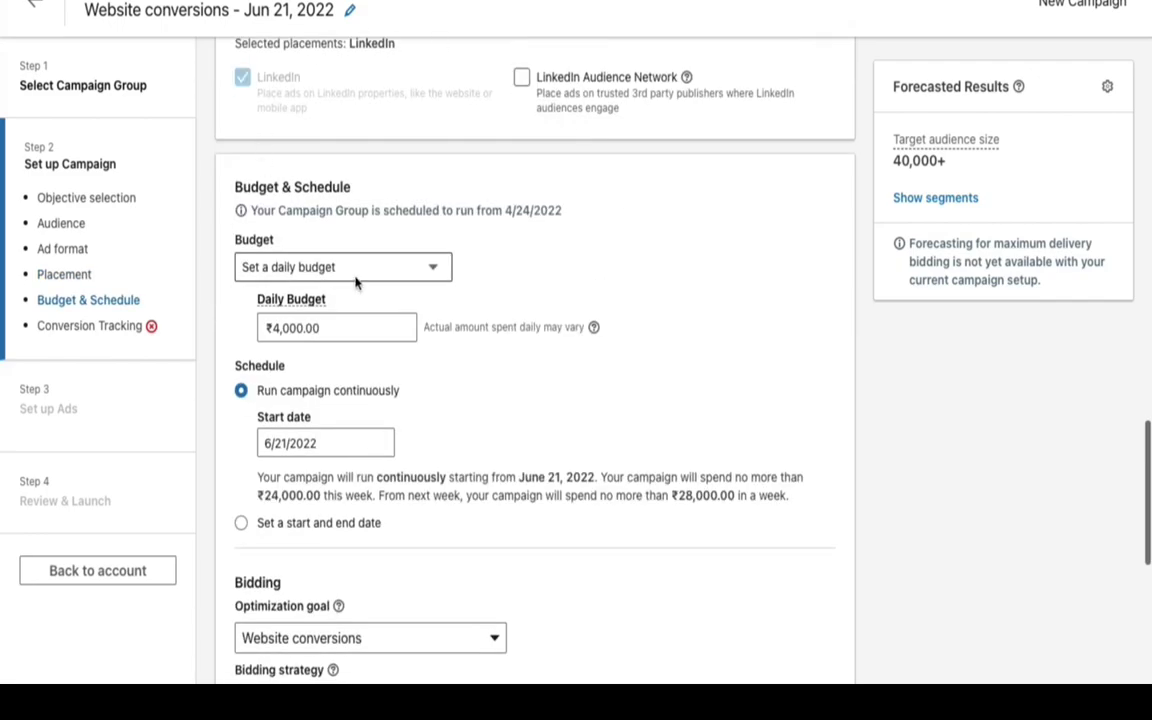
pyautogui.scroll(-1, 380, 296)
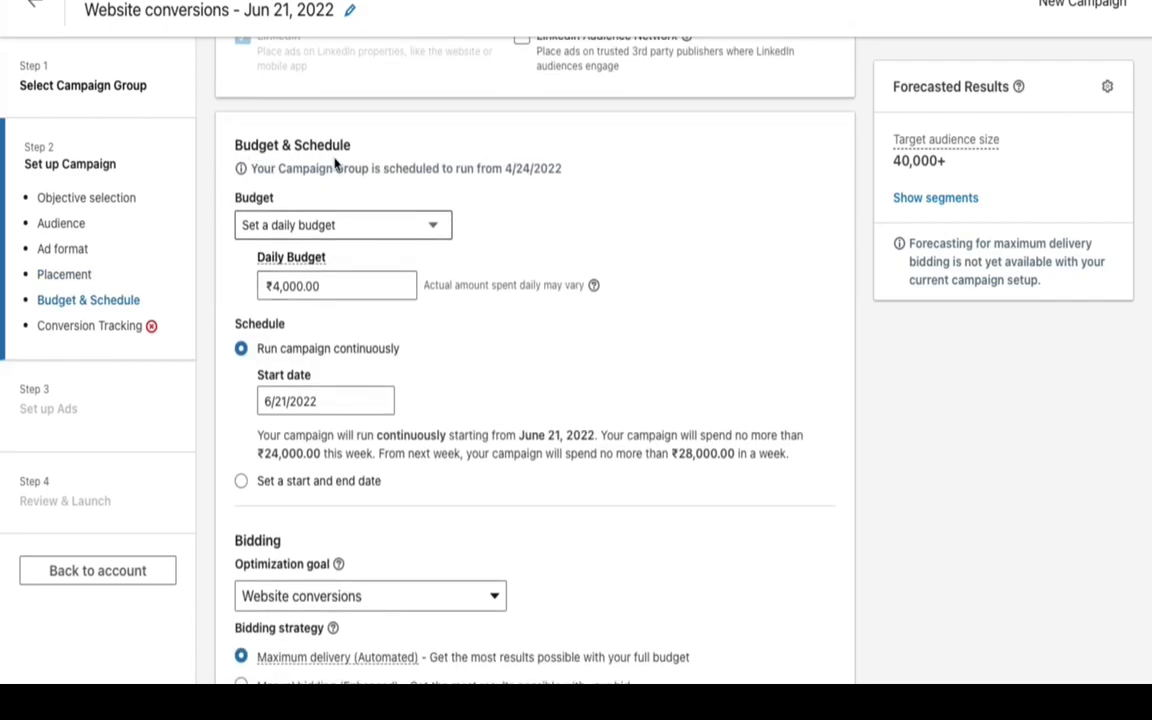
pyautogui.click(378, 228)
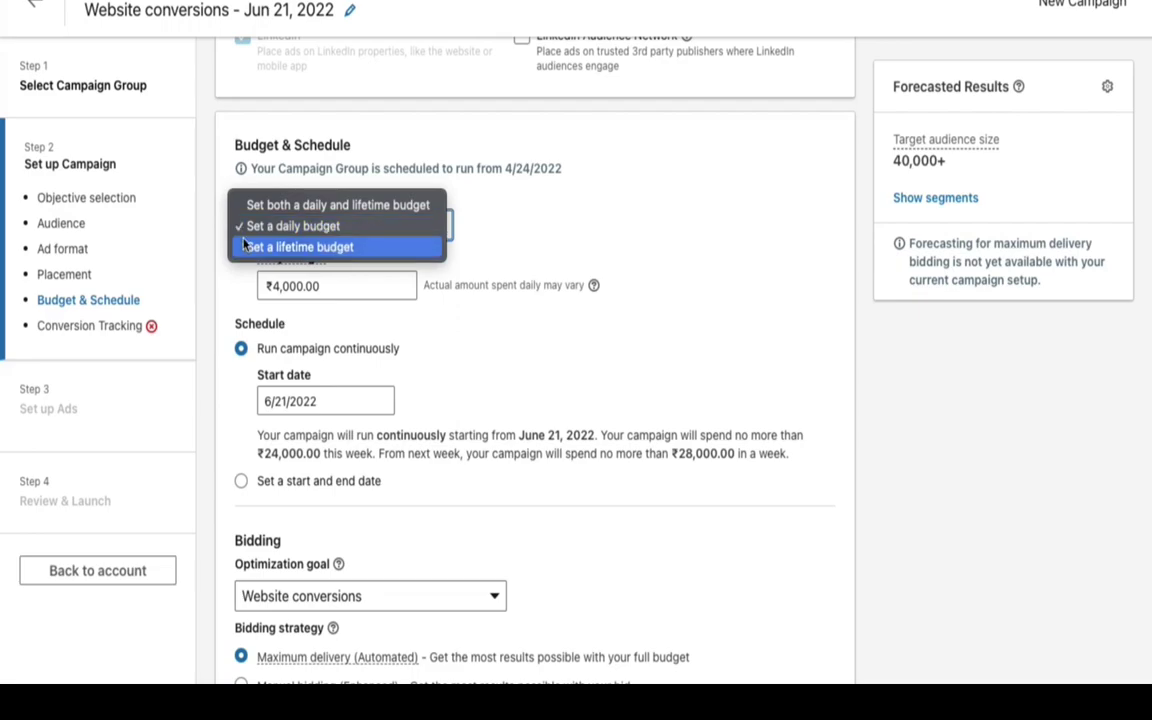
pyautogui.click(309, 226)
pyautogui.doubleClick(327, 286)
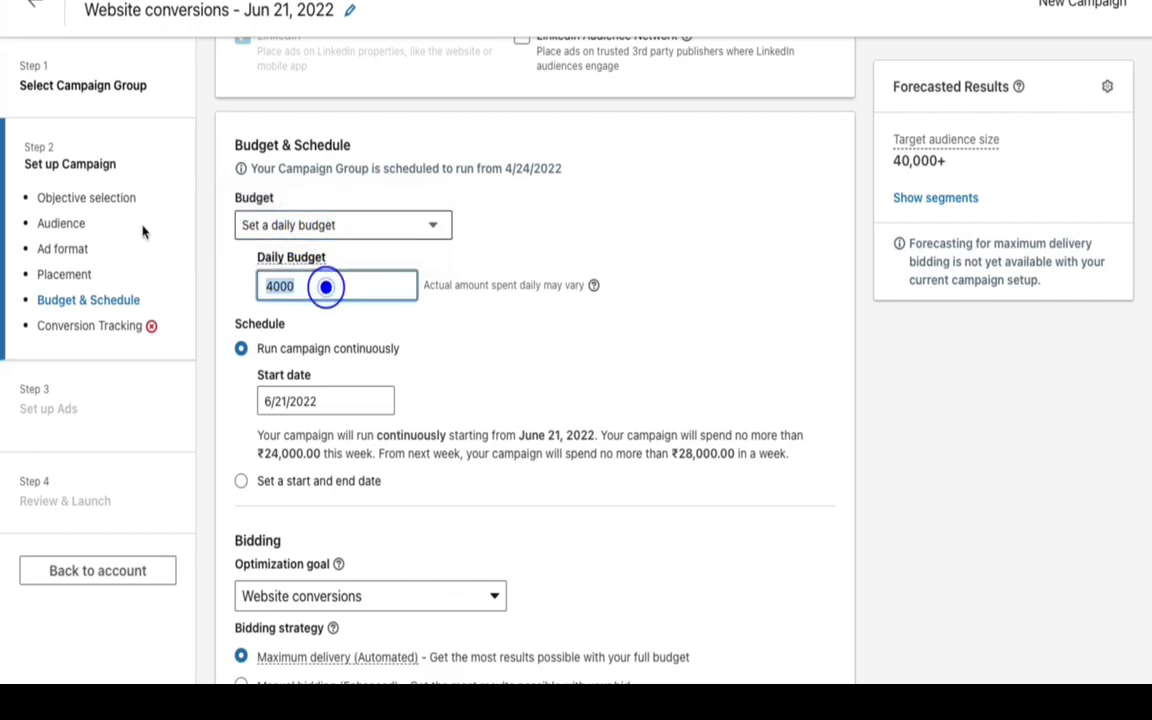
pyautogui.write('5')
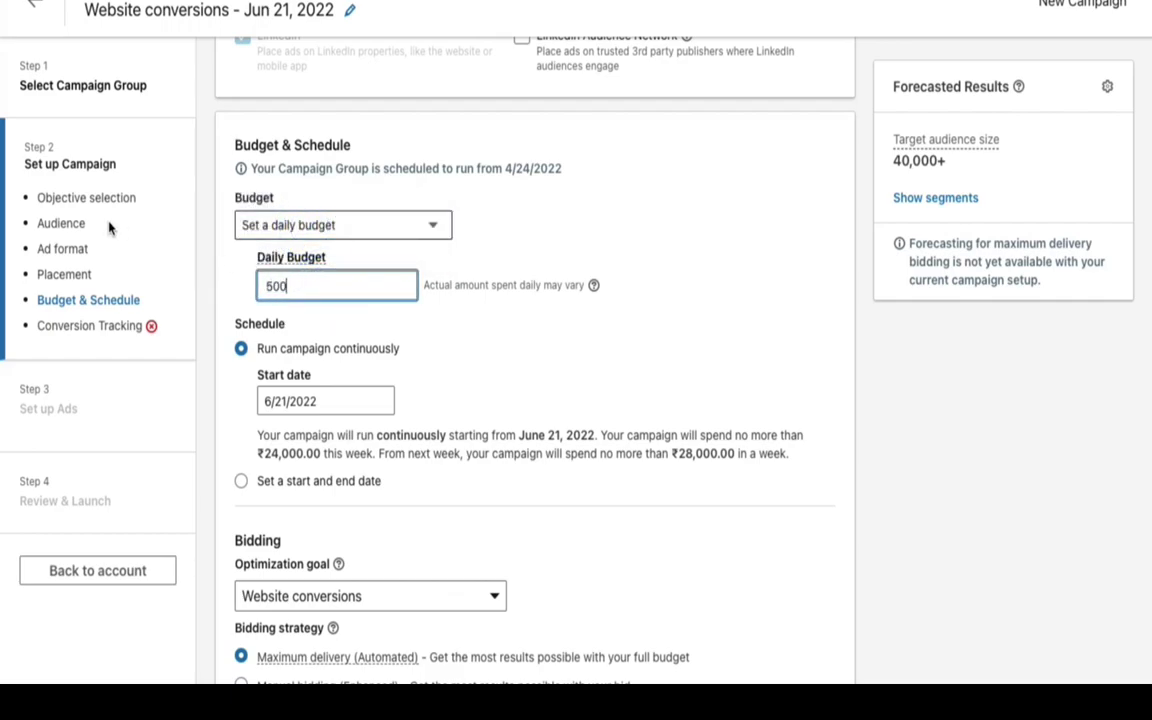
pyautogui.click(470, 336)
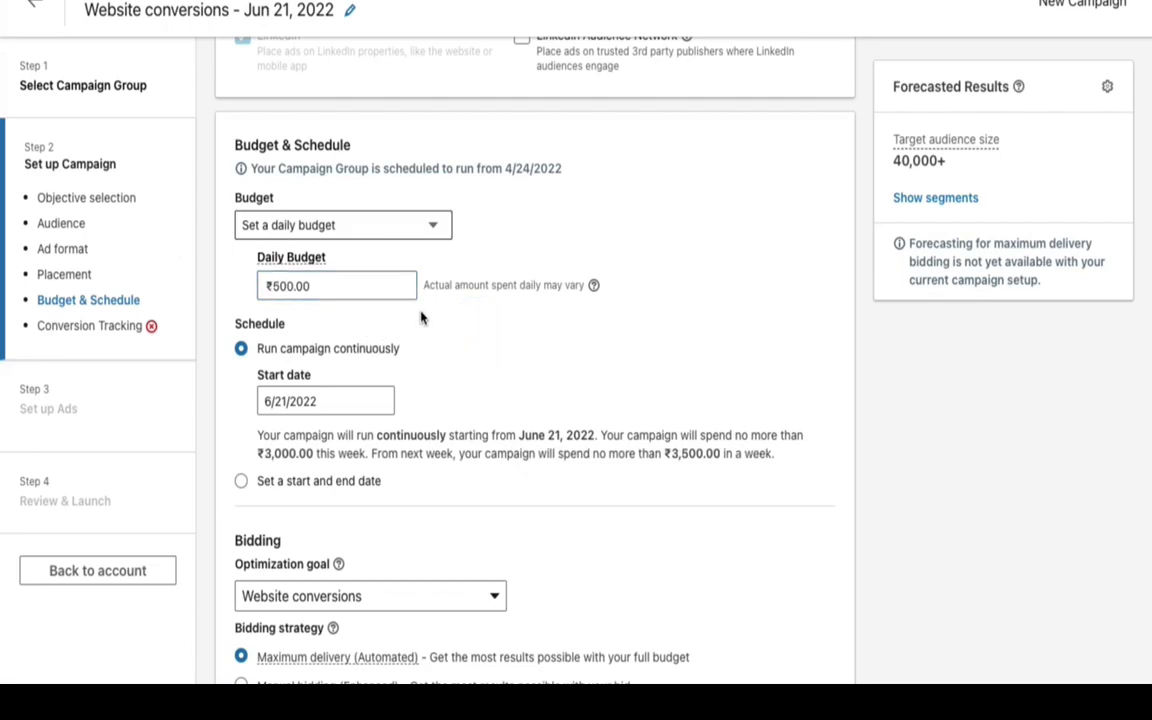
# Step: Select the Thank you page conversion for the campaign's conversion tracking
pyautogui.scroll(-1, 421, 317)
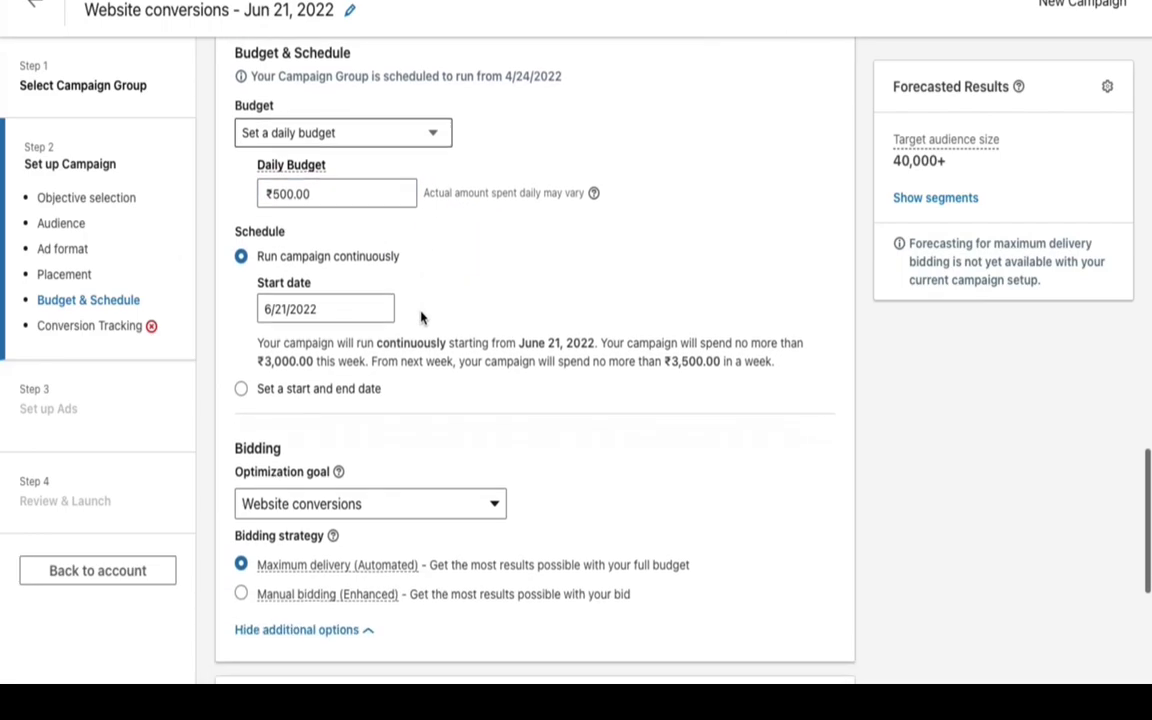
pyautogui.scroll(-1, 215, 364)
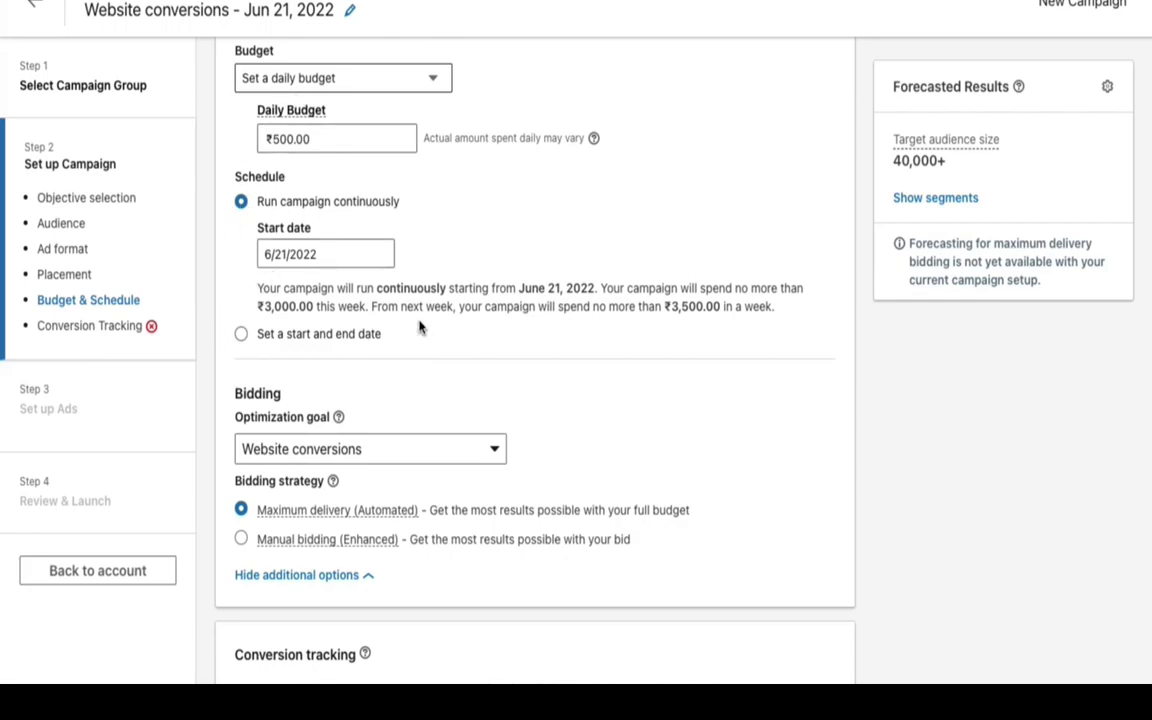
pyautogui.scroll(-3, 424, 321)
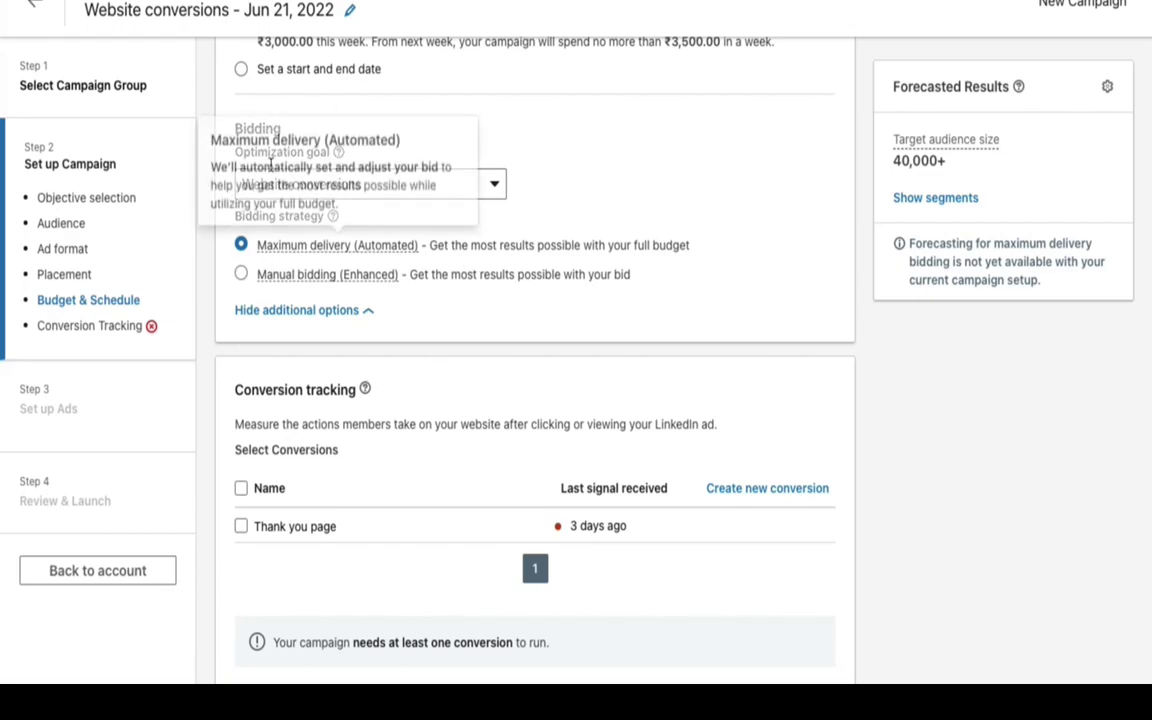
pyautogui.scroll(-2, 476, 278)
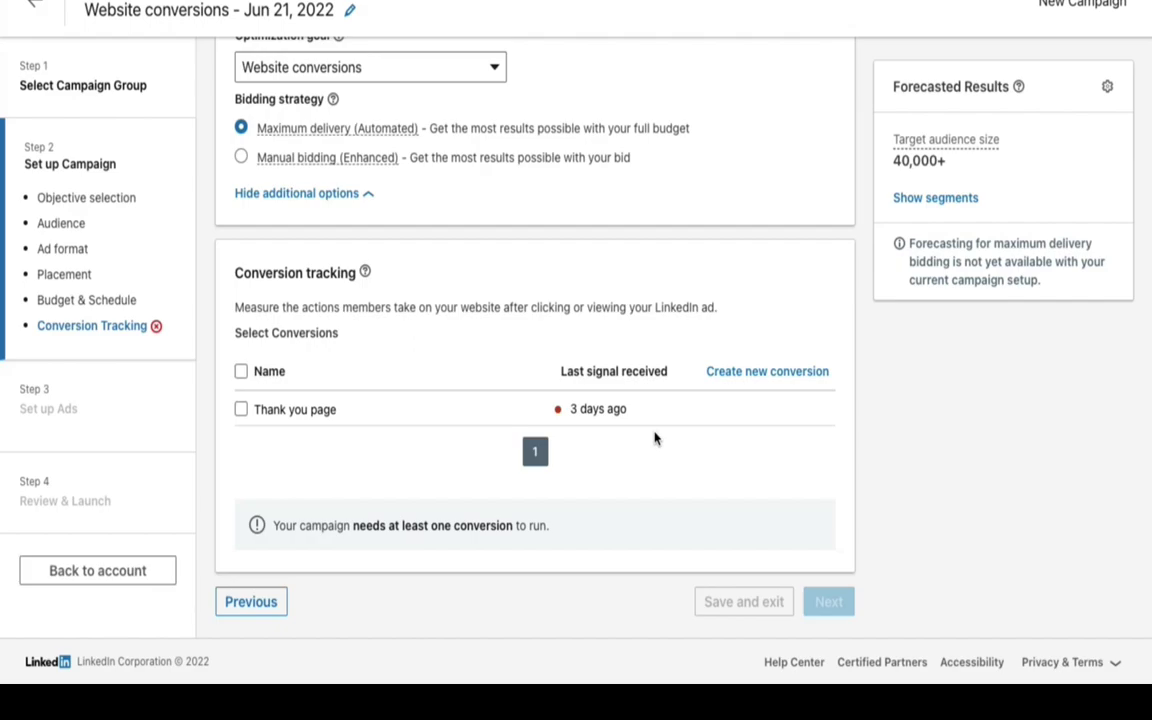
pyautogui.click(241, 409)
pyautogui.scroll(-2, 373, 489)
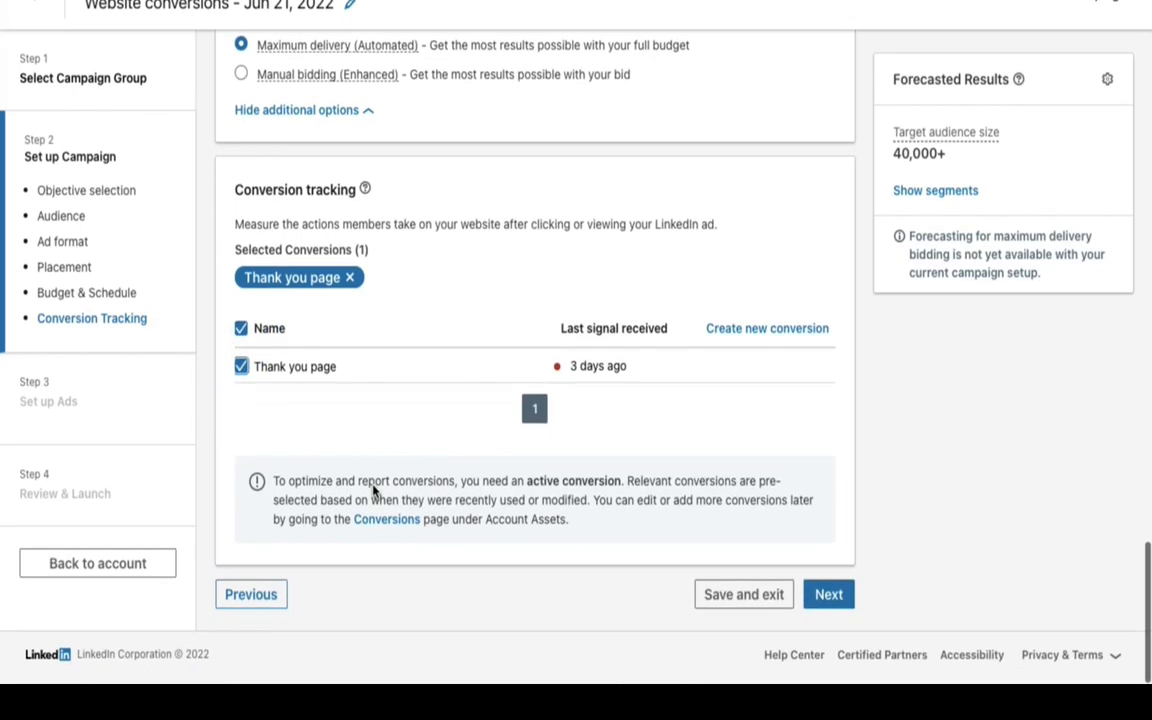
# Step: Recheck the campaign settings from objective to conversion tracking, and save the campaign to continue to ad setup
pyautogui.click(829, 603)
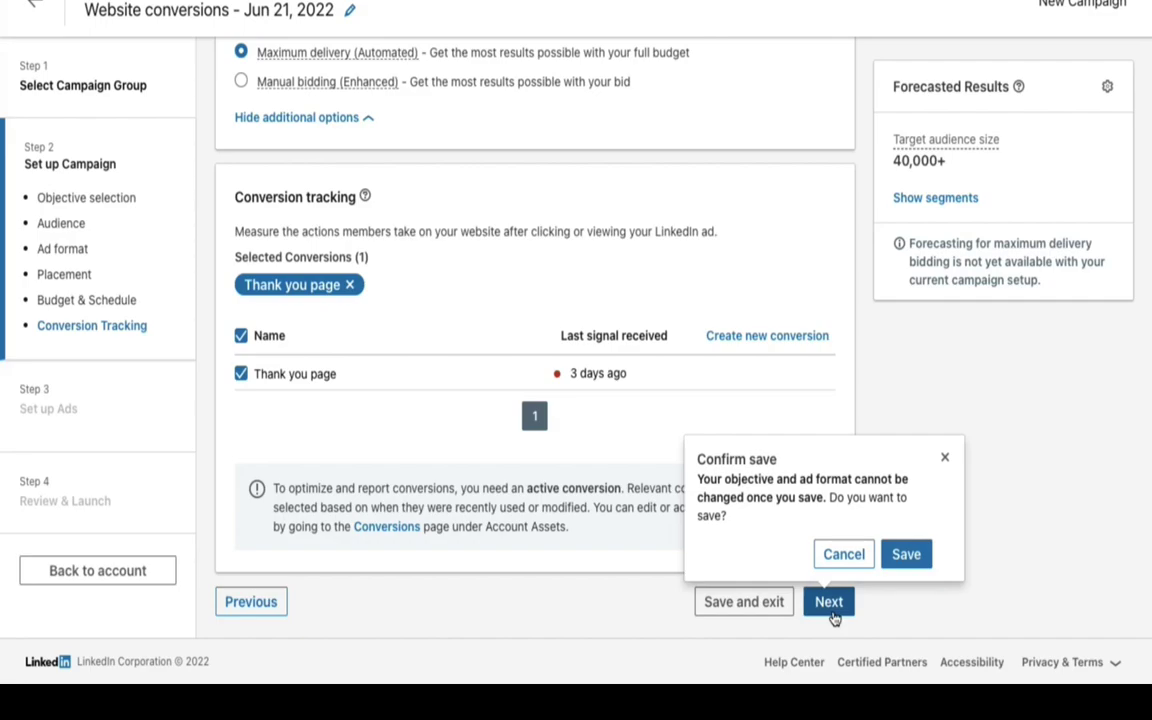
pyautogui.scroll(10, 700, 136)
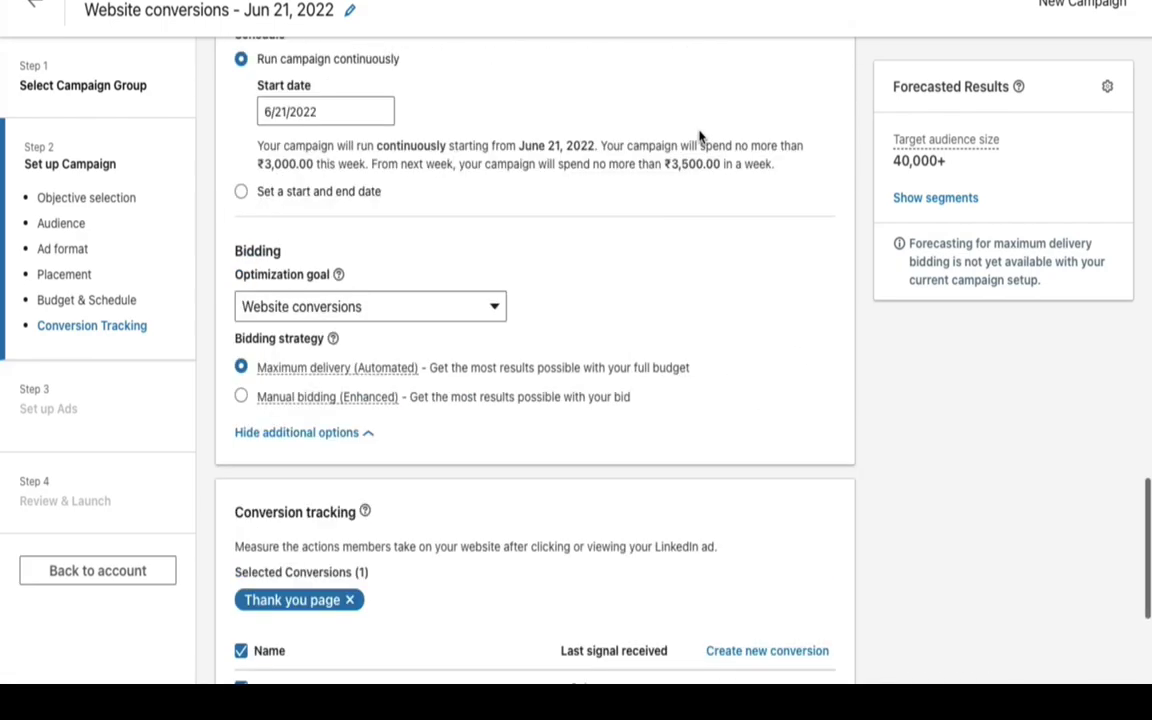
pyautogui.scroll(8, 362, 236)
pyautogui.scroll(-6, 362, 234)
pyautogui.scroll(10, 362, 231)
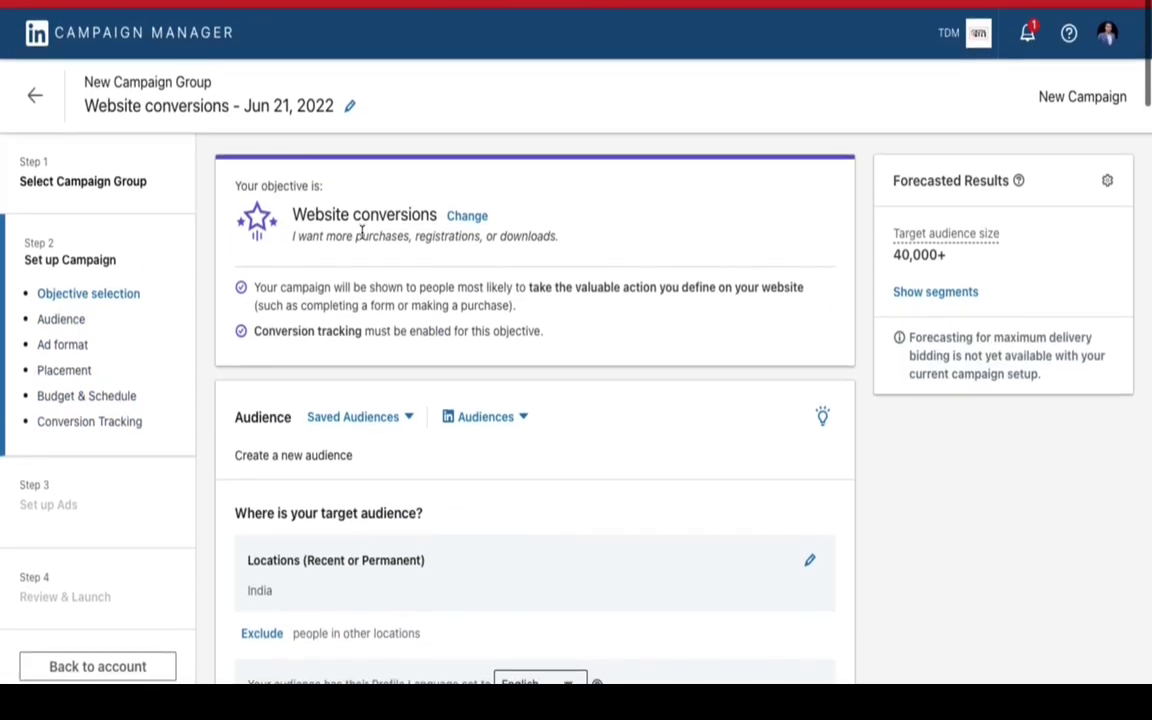
pyautogui.scroll(-9, 362, 236)
pyautogui.scroll(-20, 362, 236)
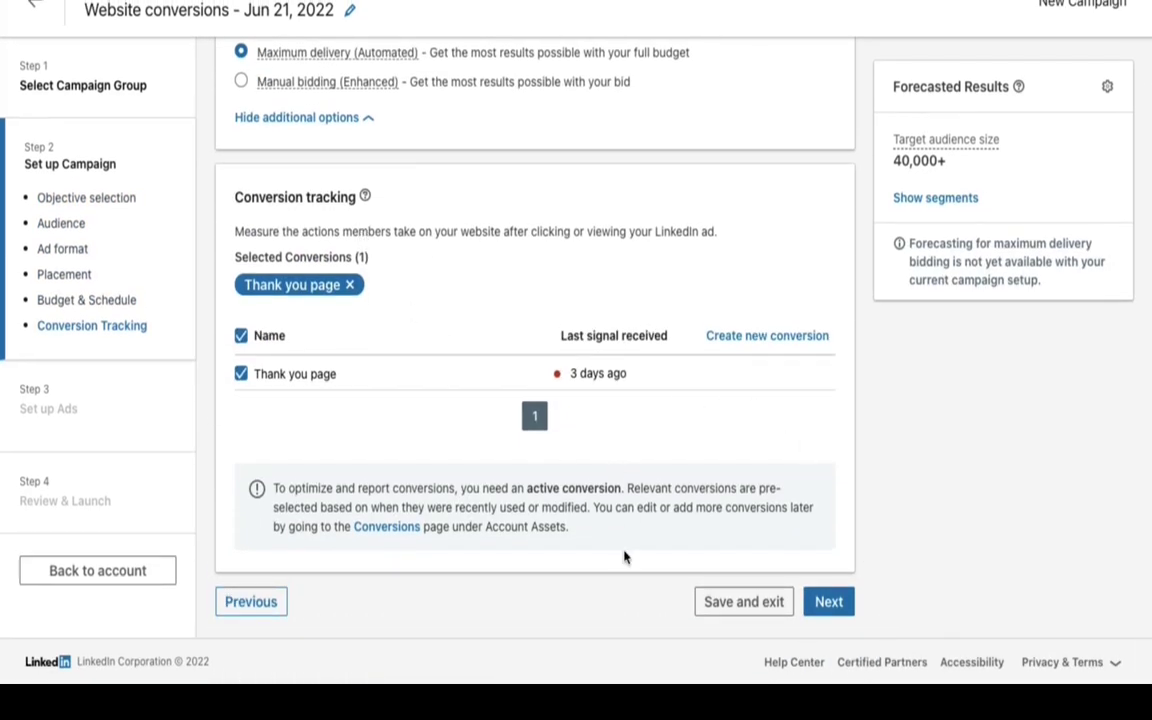
pyautogui.click(829, 602)
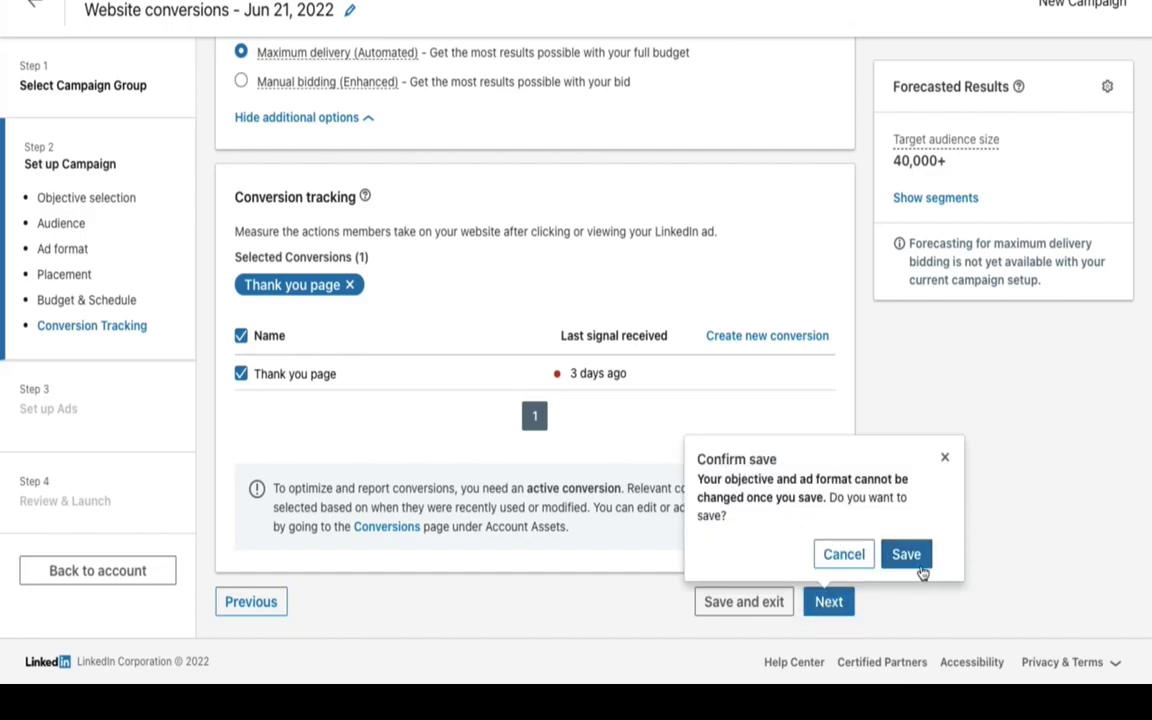
pyautogui.click(906, 556)
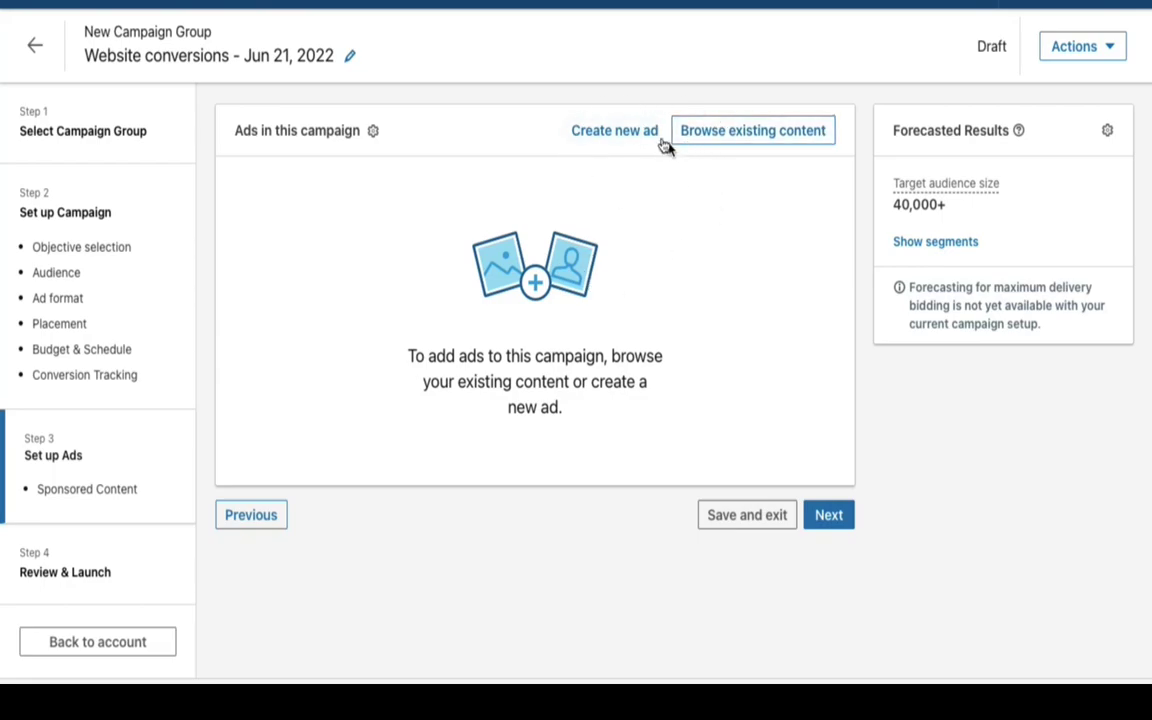
# Step: Start a new Single image ad in the campaign and name it AD 1
pyautogui.click(599, 134)
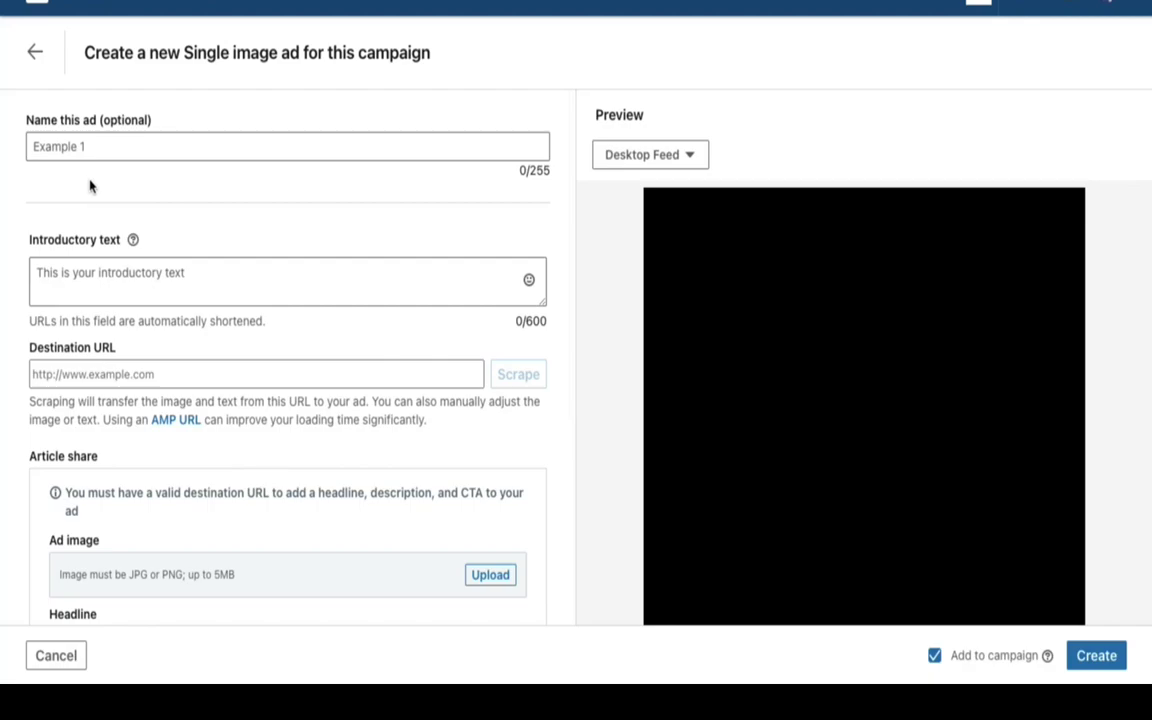
pyautogui.click(95, 144)
pyautogui.write('AD 1')
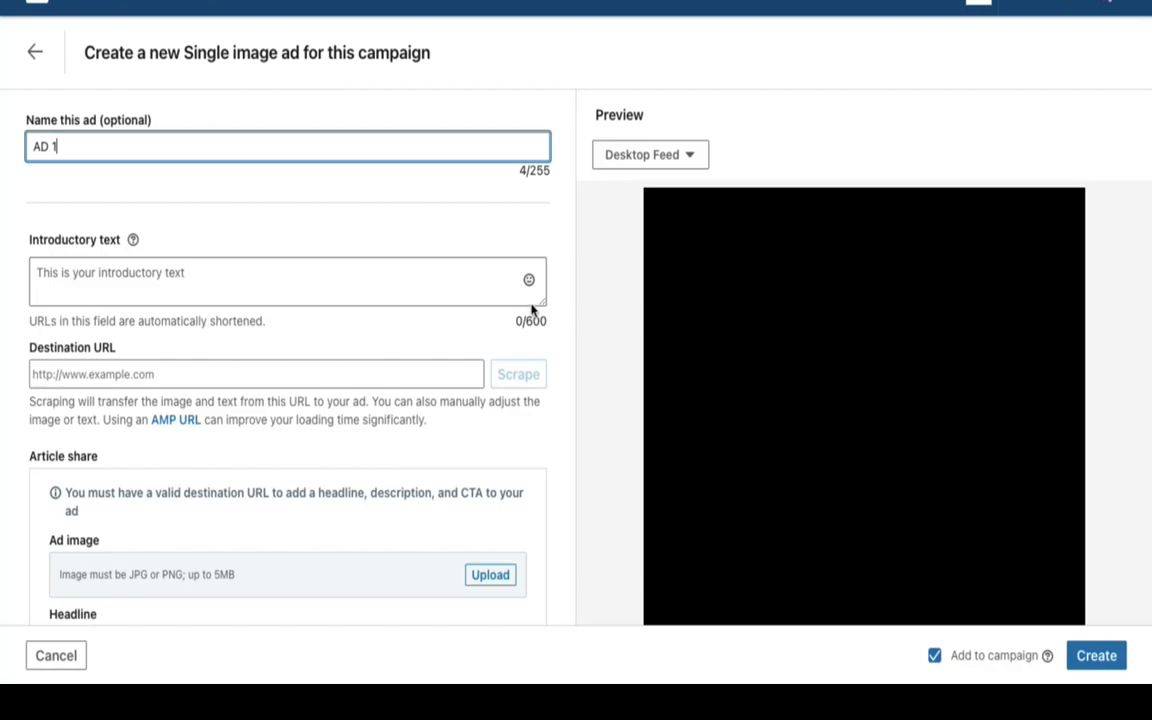
pyautogui.click(162, 267)
pyautogui.click(98, 214)
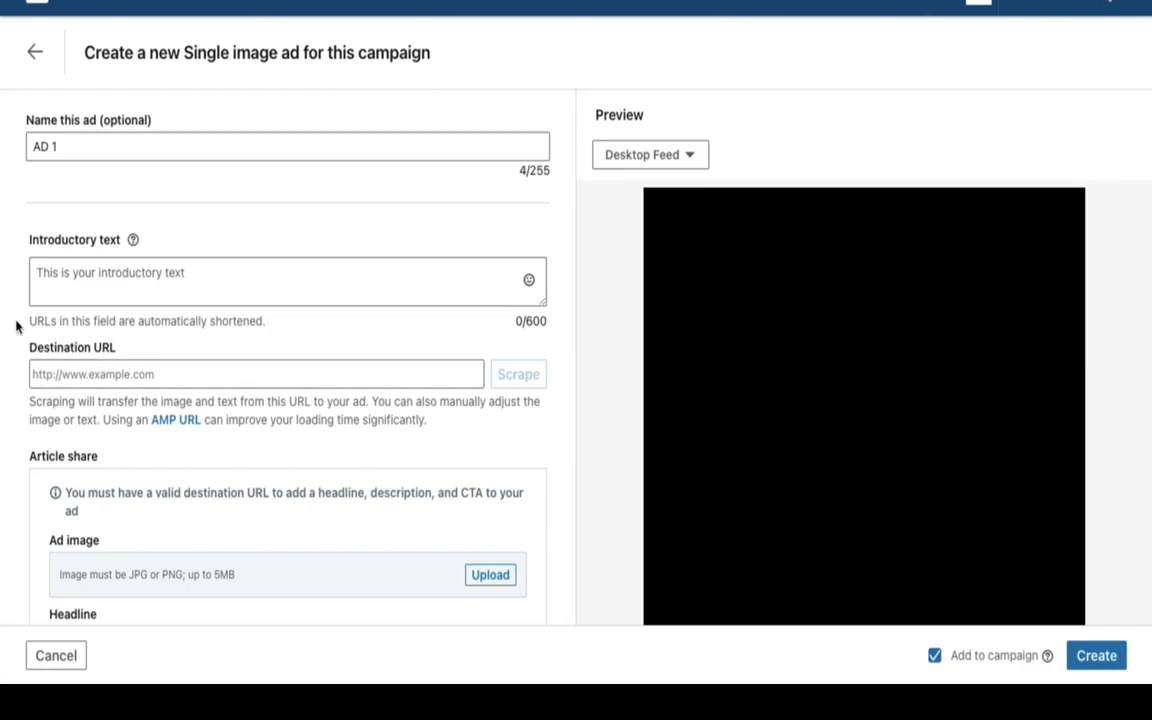
# Step: Go through the ad's introductory text, destination URL, image, headline, description and call-to-action, and create the ad in the campaign
pyautogui.scroll(-3, 165, 440)
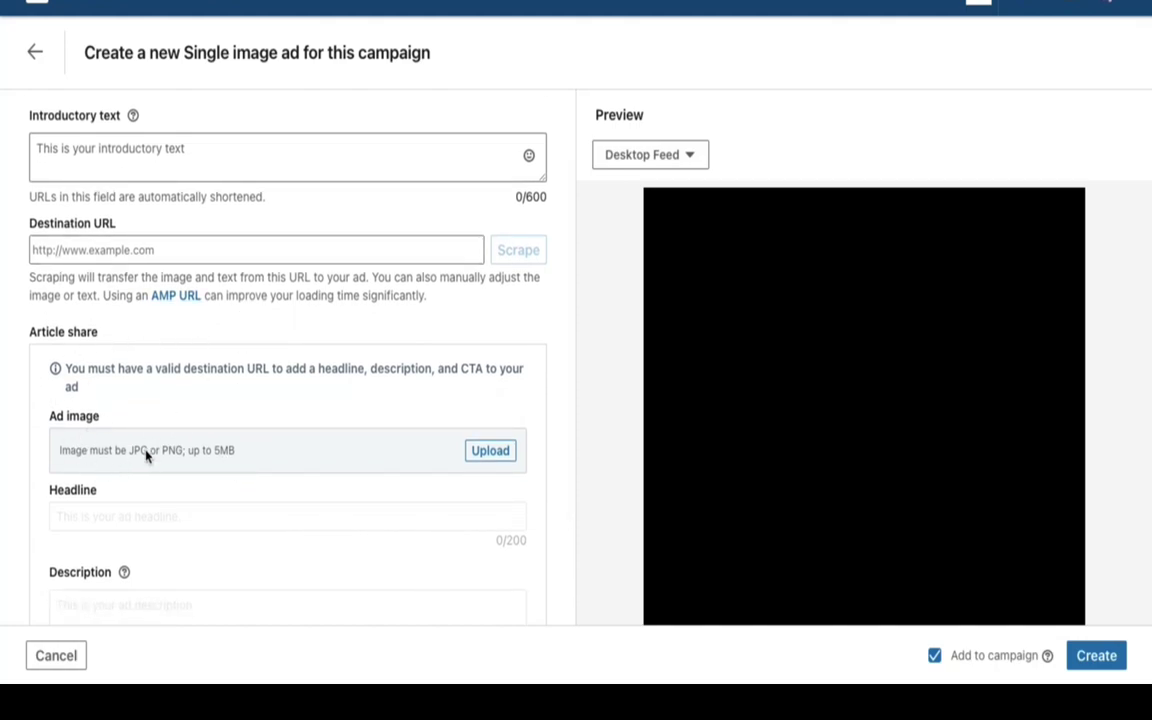
pyautogui.scroll(-2, 184, 464)
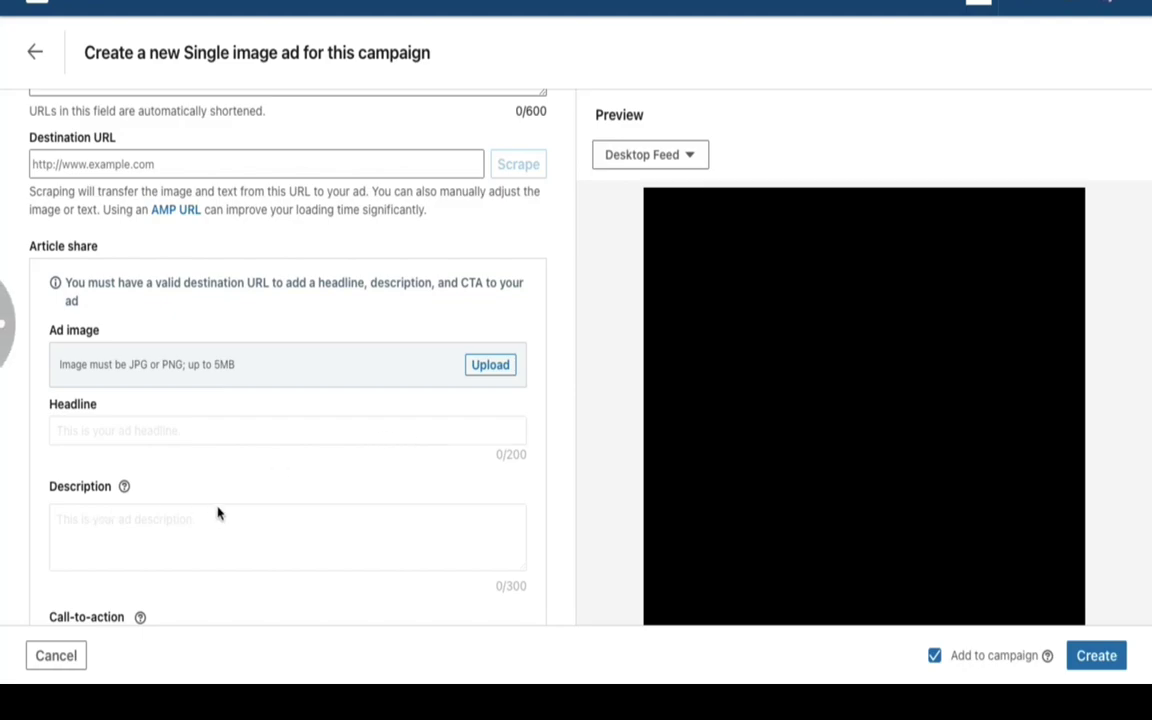
pyautogui.scroll(-2, 220, 512)
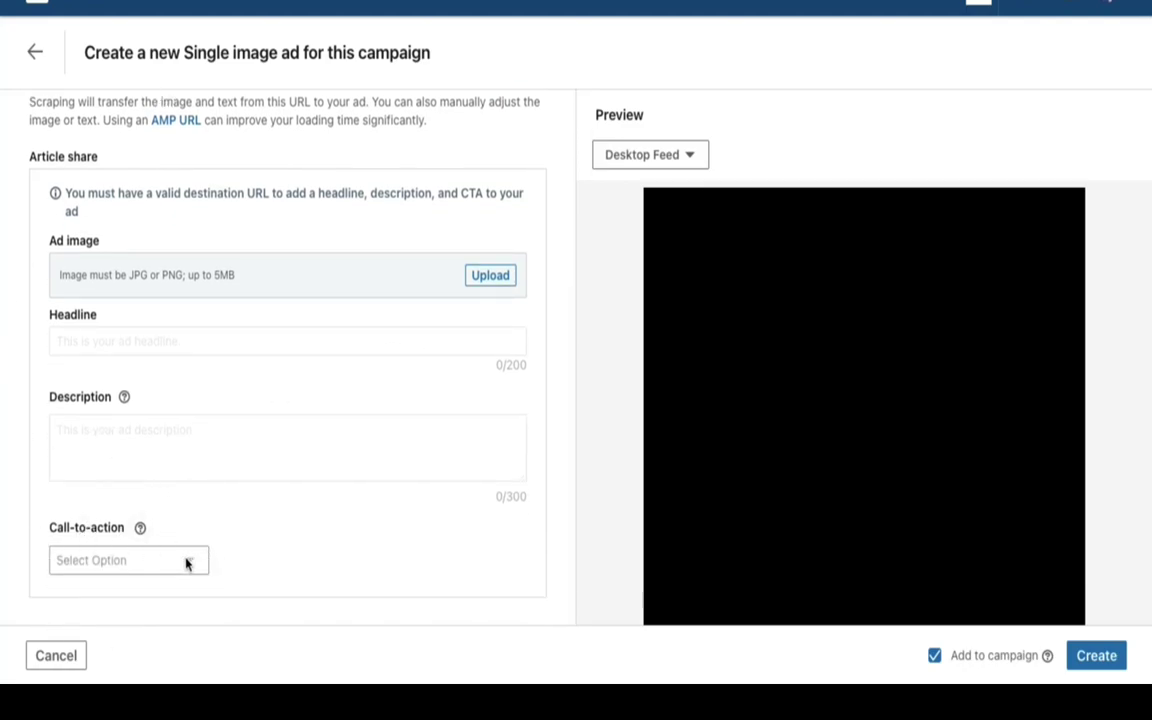
pyautogui.scroll(6, 303, 440)
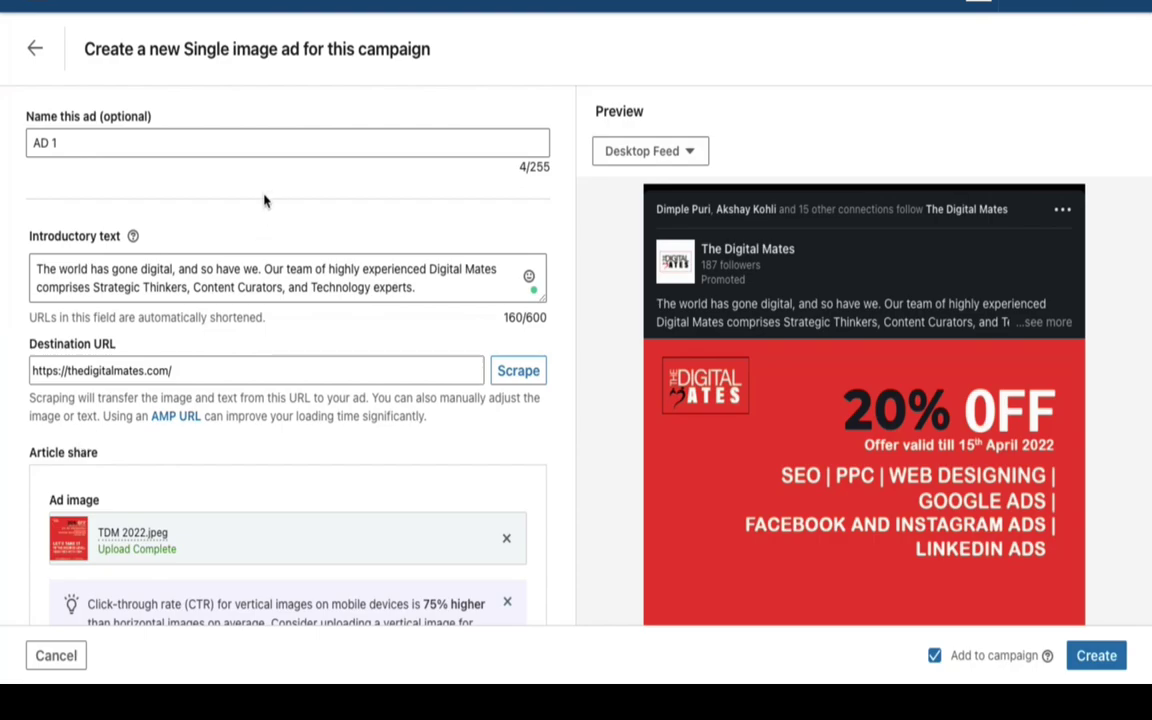
pyautogui.scroll(-3, 110, 300)
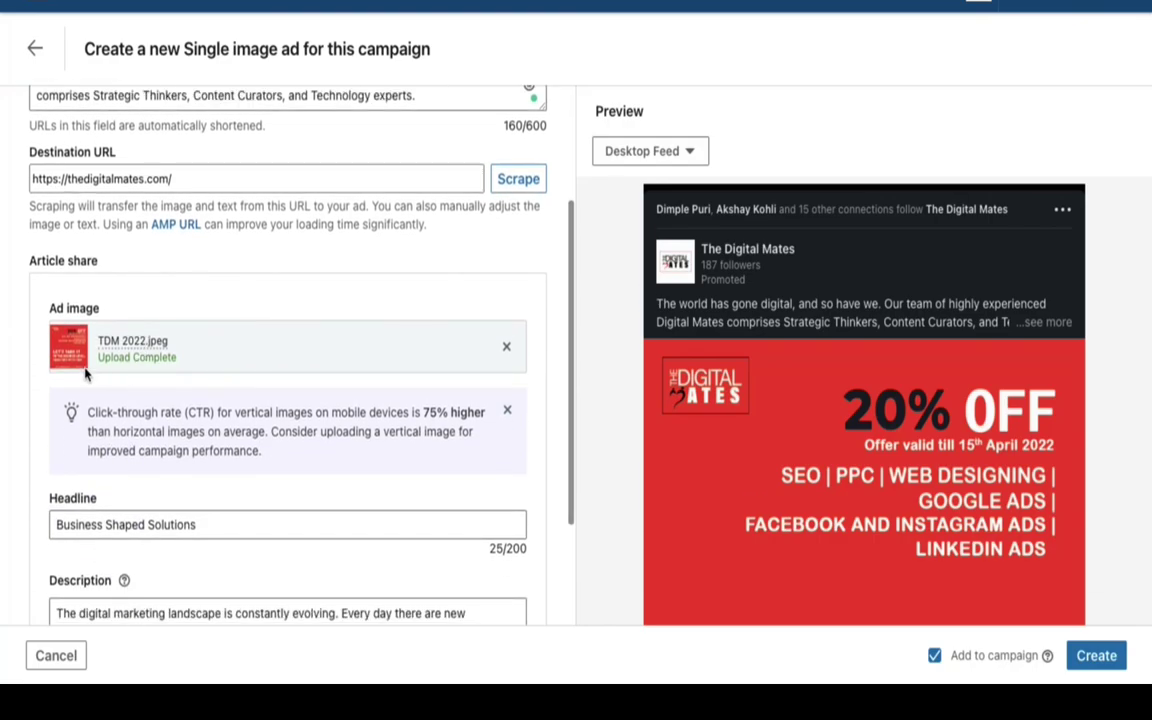
pyautogui.scroll(-3, 90, 375)
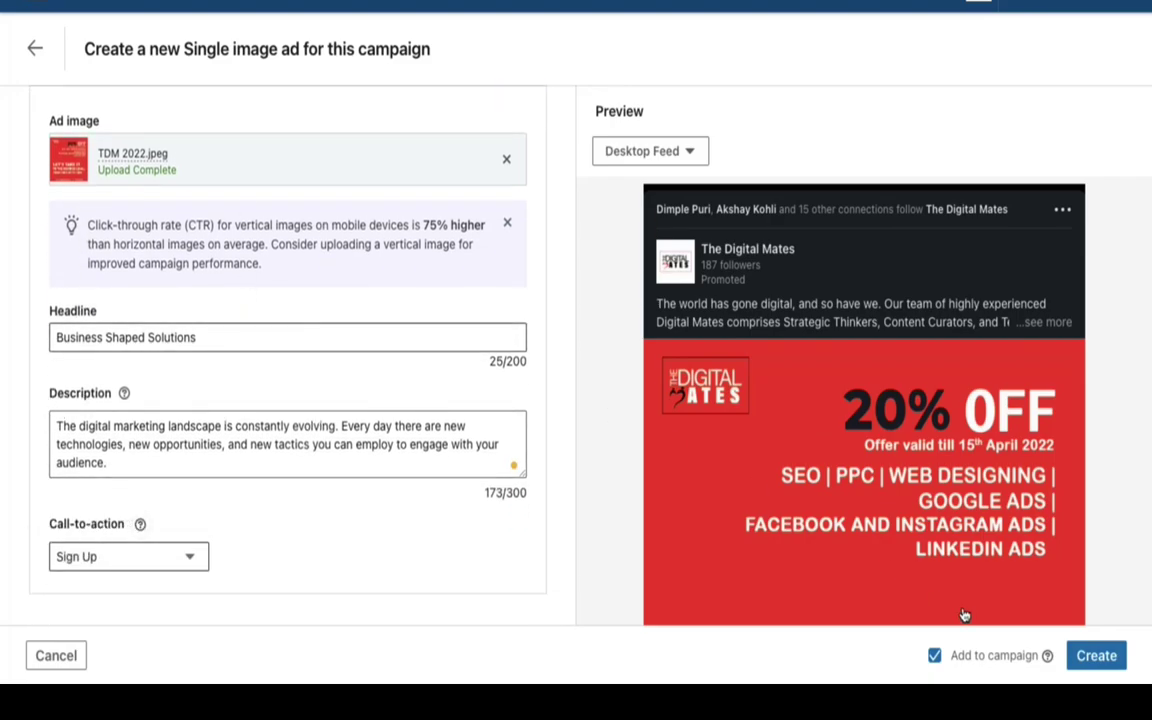
pyautogui.click(1100, 656)
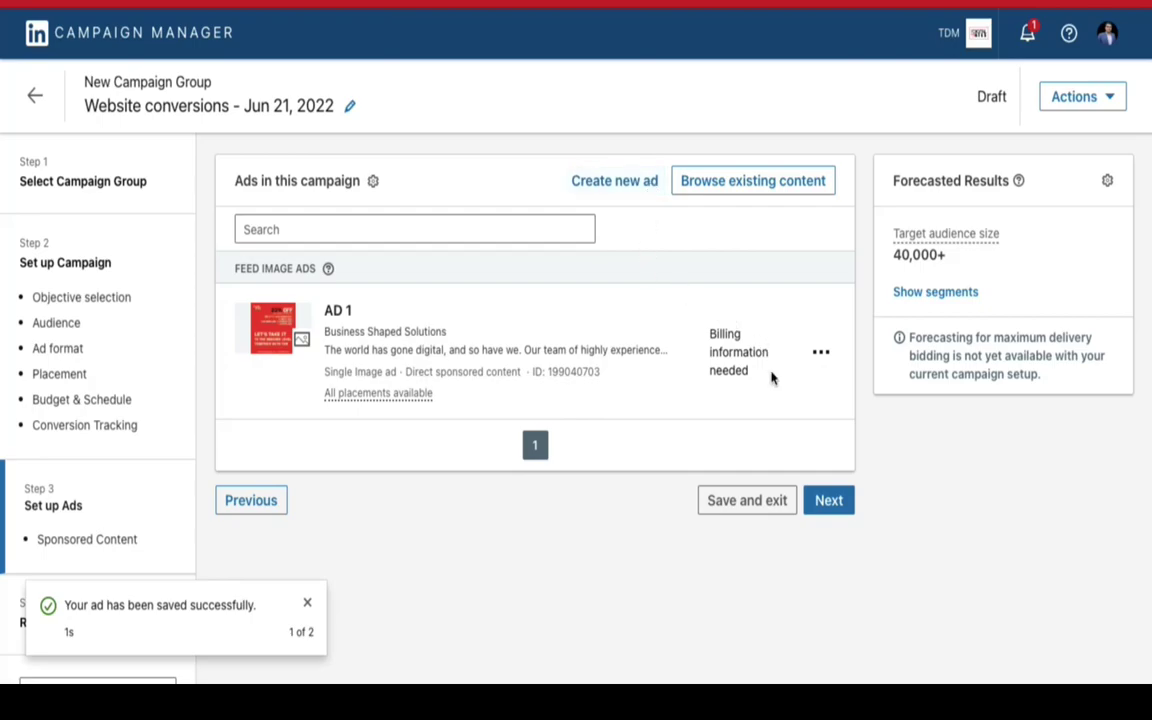
# Step: Continue to the campaign review, check its settings from objective to ads, and launch the campaign
pyautogui.click(835, 503)
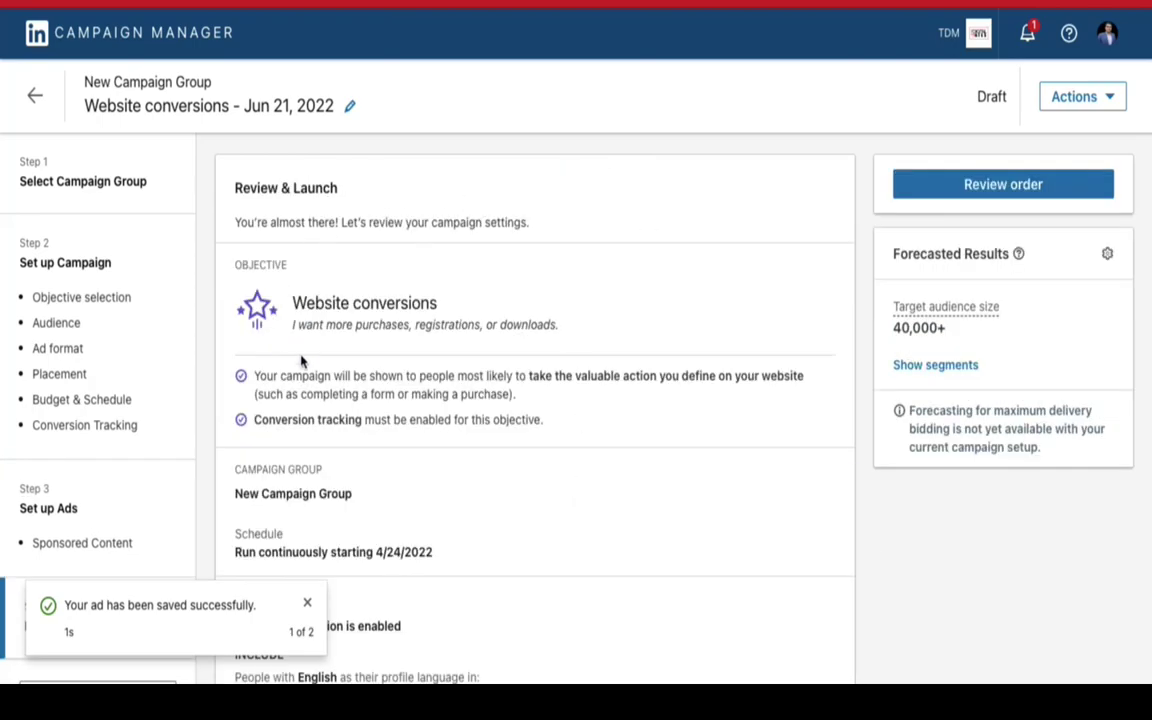
pyautogui.scroll(-3, 396, 222)
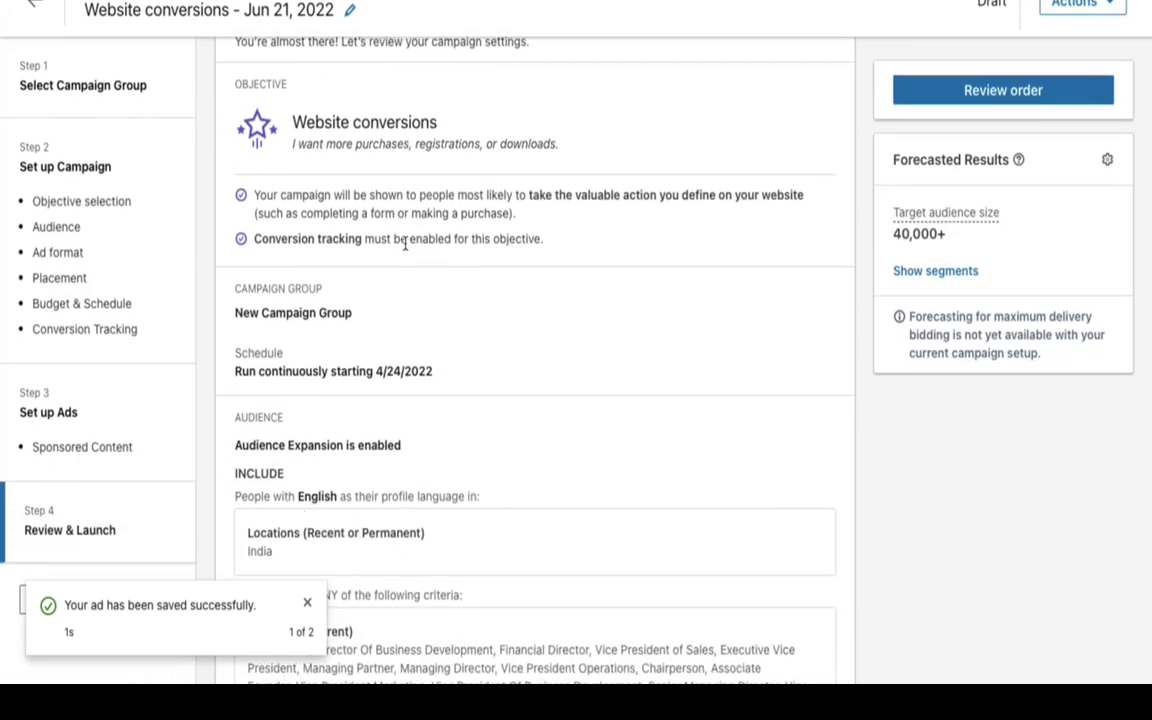
pyautogui.scroll(1, 400, 250)
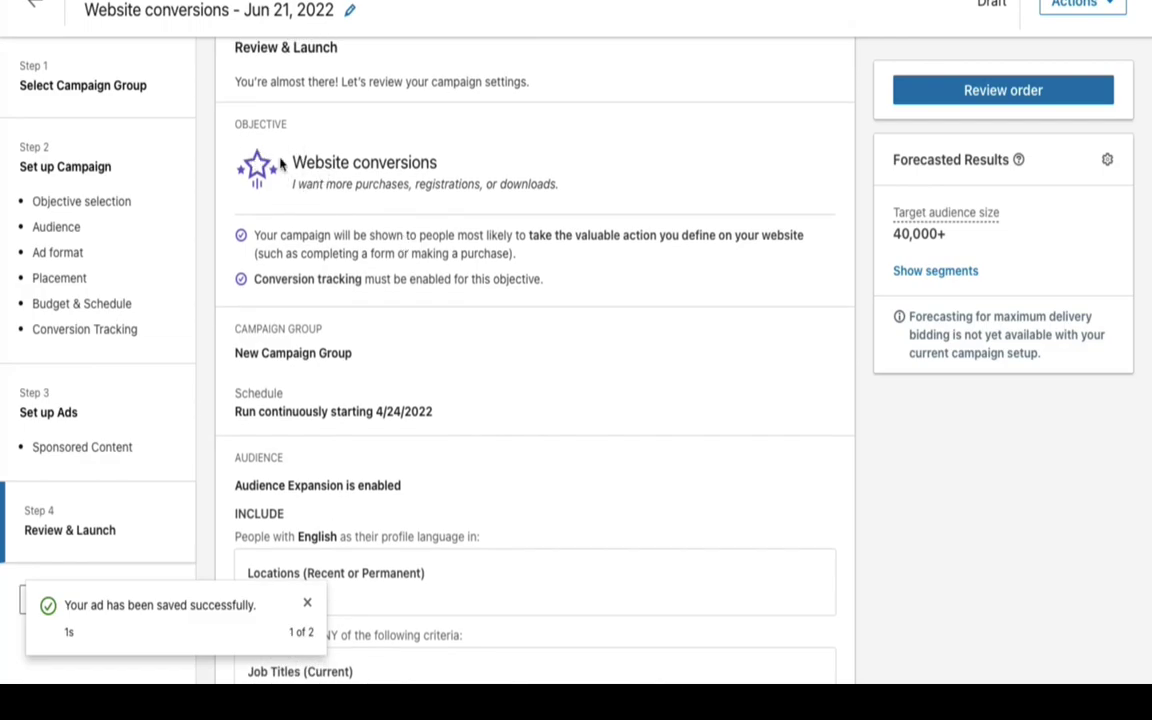
pyautogui.scroll(-3, 368, 298)
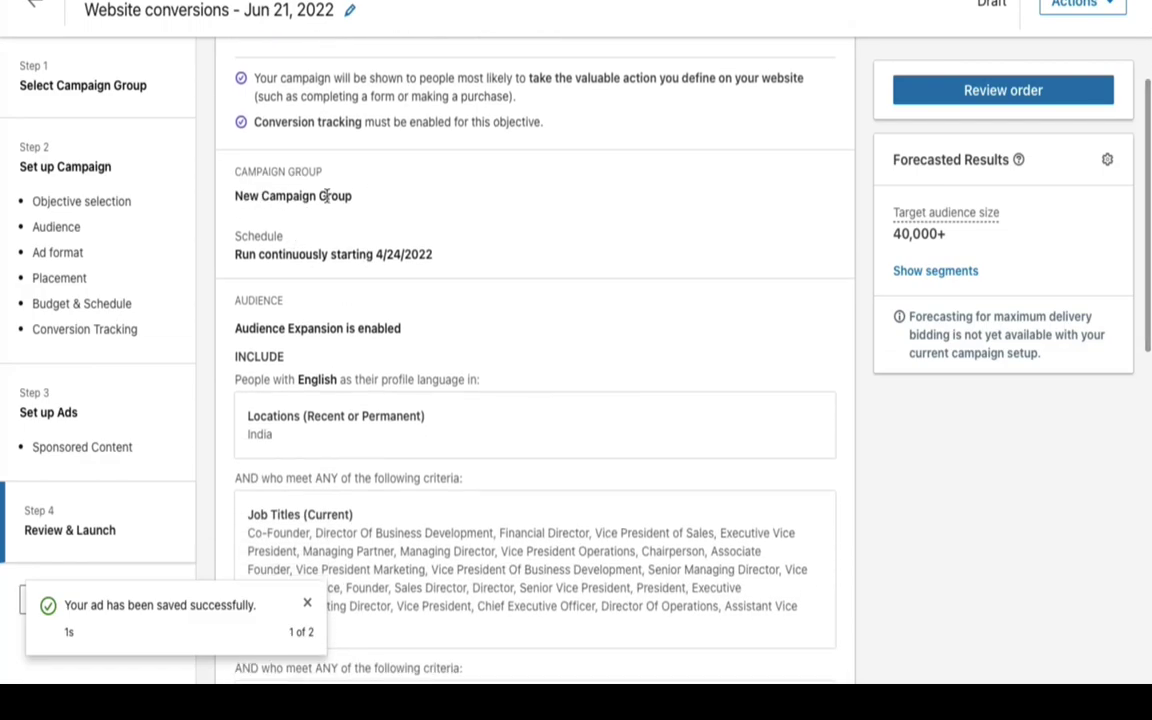
pyautogui.scroll(-1, 325, 280)
pyautogui.scroll(-6, 330, 285)
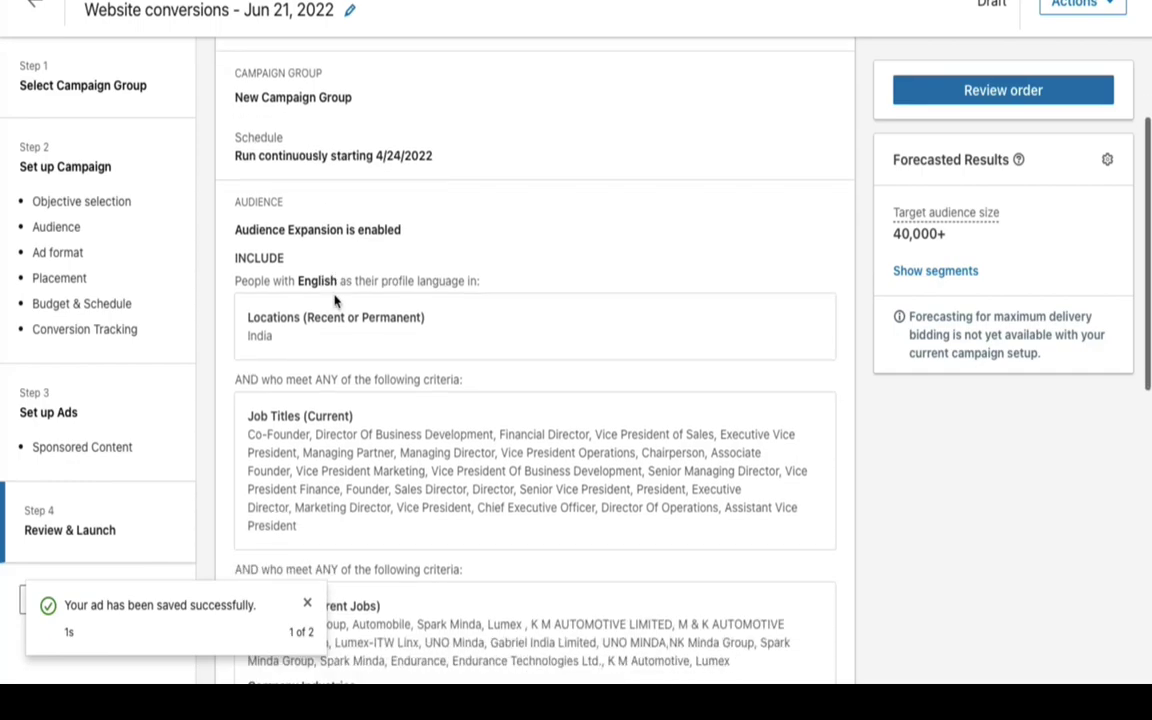
pyautogui.scroll(-10, 335, 297)
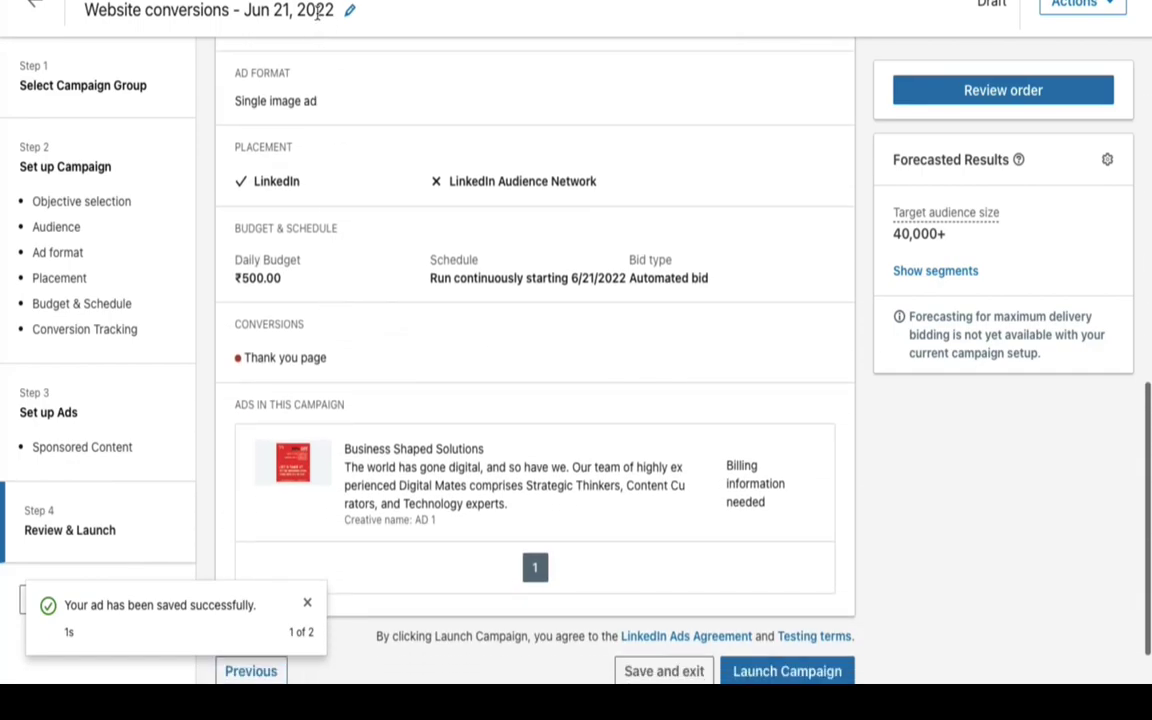
pyautogui.scroll(-2, 456, 302)
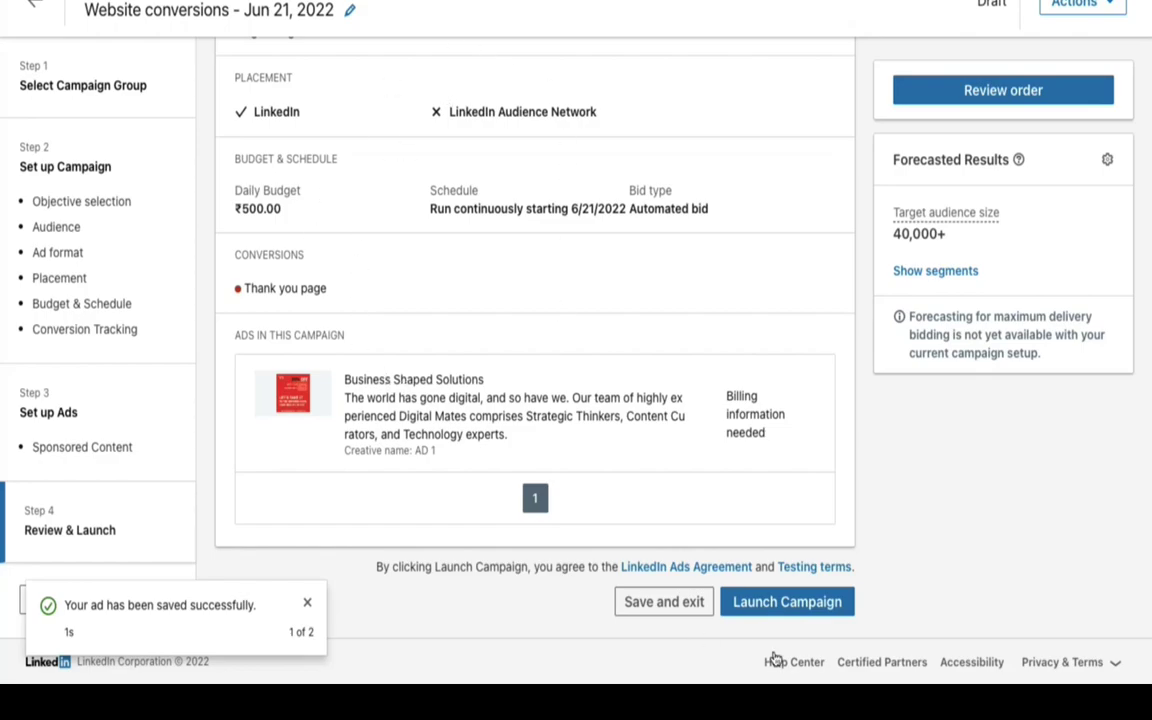
pyautogui.click(762, 603)
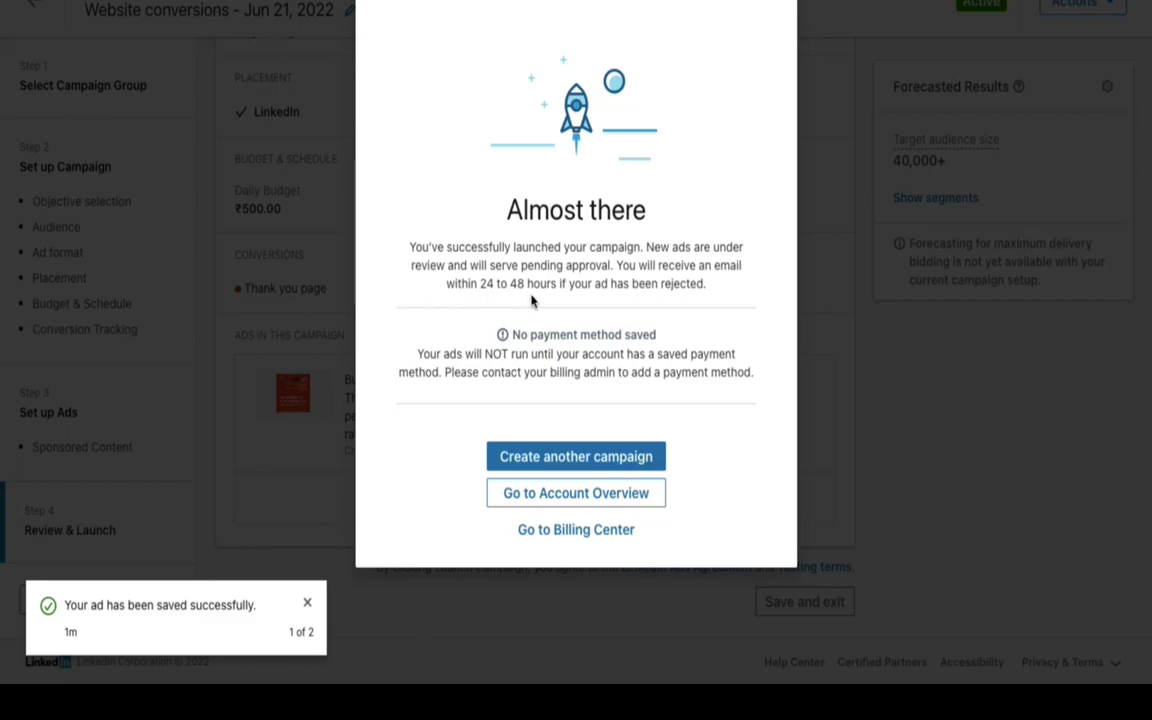
# Step: Go to the account overview and show the campaign table with the Conversions & Leads column set to examine its conversion metrics
pyautogui.click(563, 495)
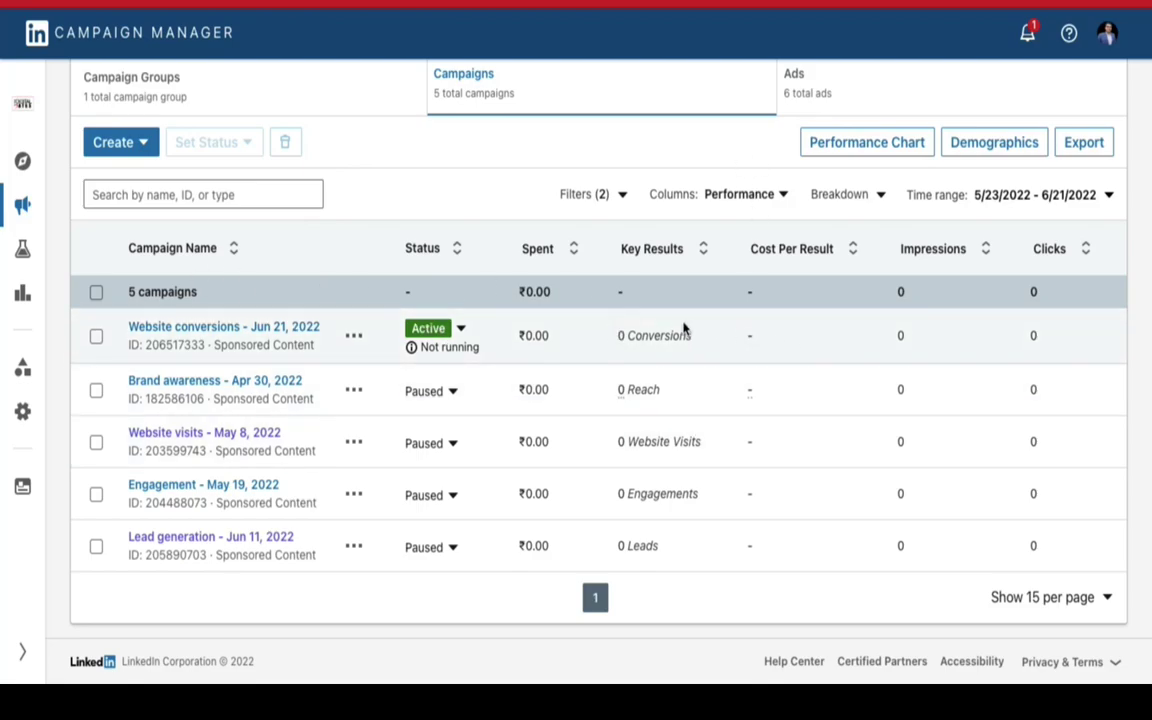
pyautogui.click(784, 197)
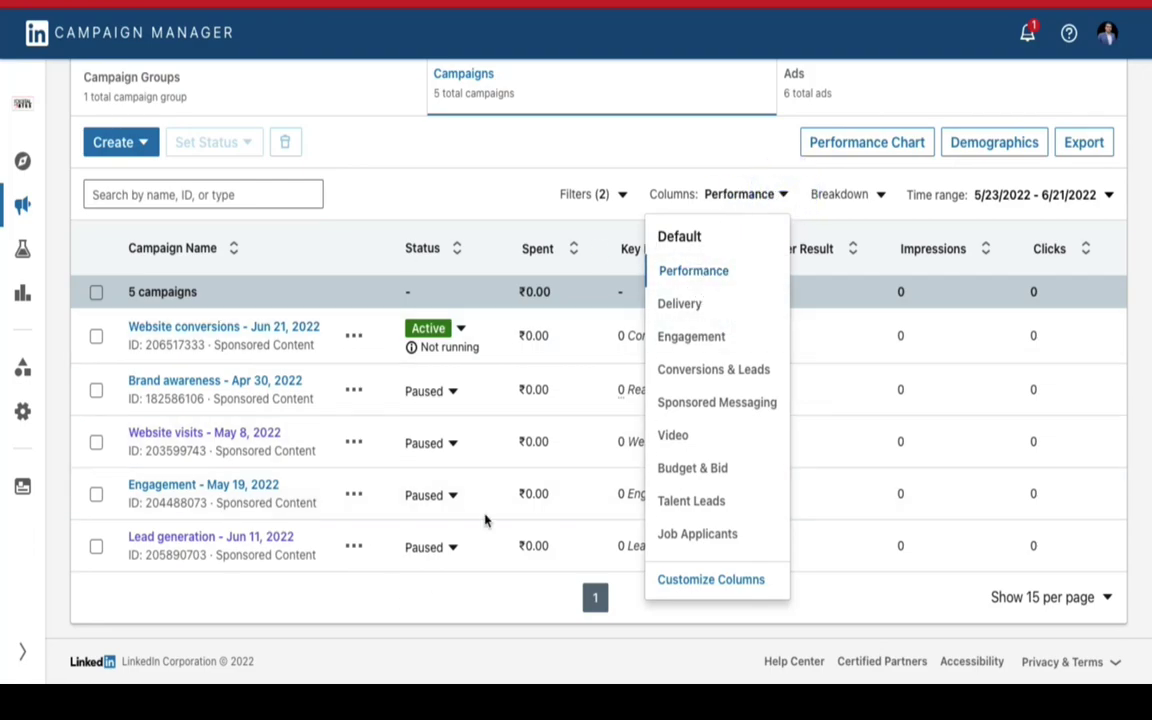
pyautogui.click(724, 371)
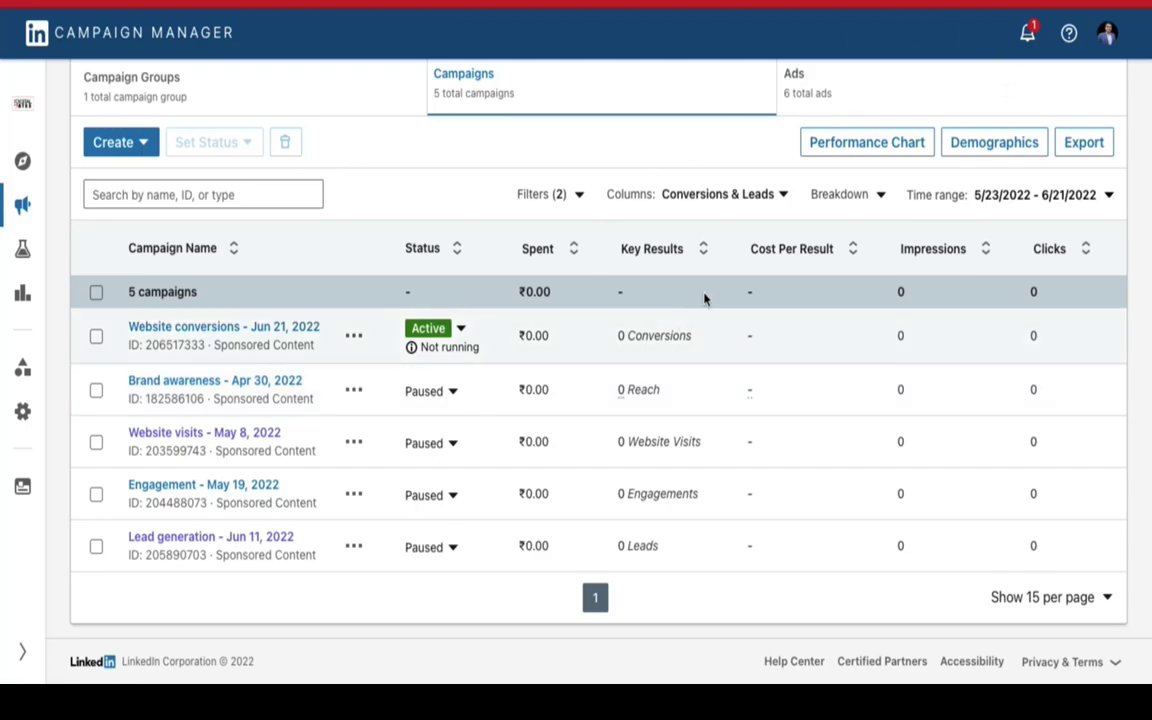
pyautogui.hscroll(10, 848, 412)
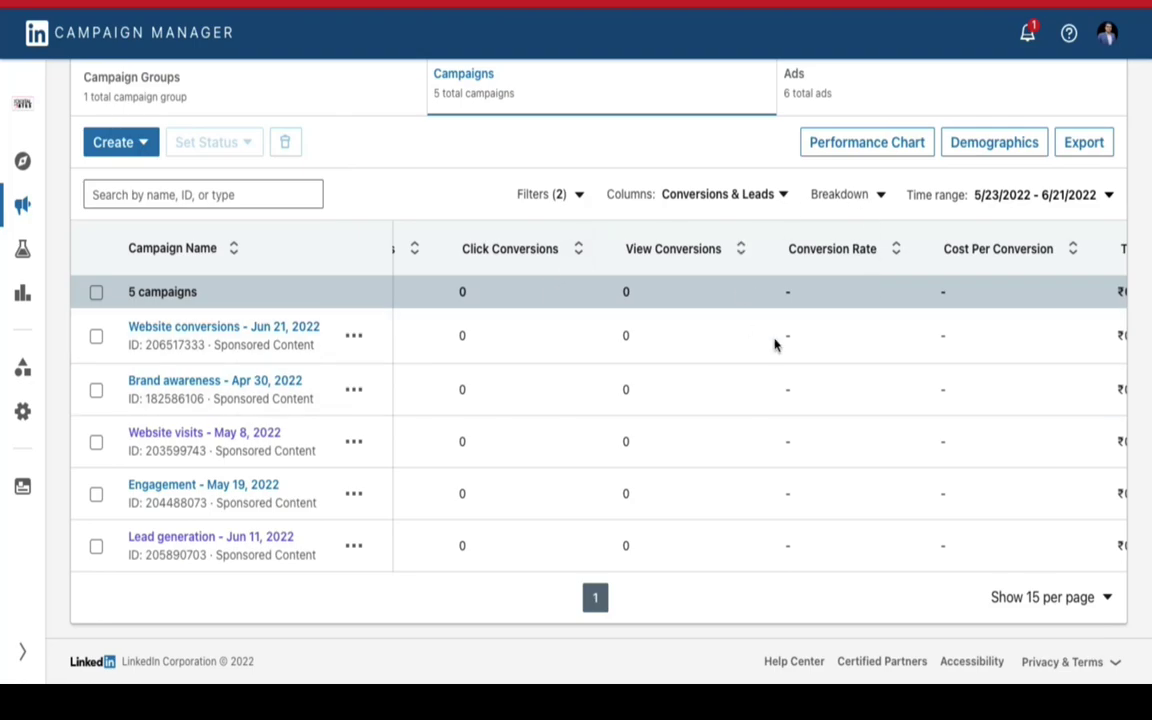
pyautogui.hscroll(5, 743, 324)
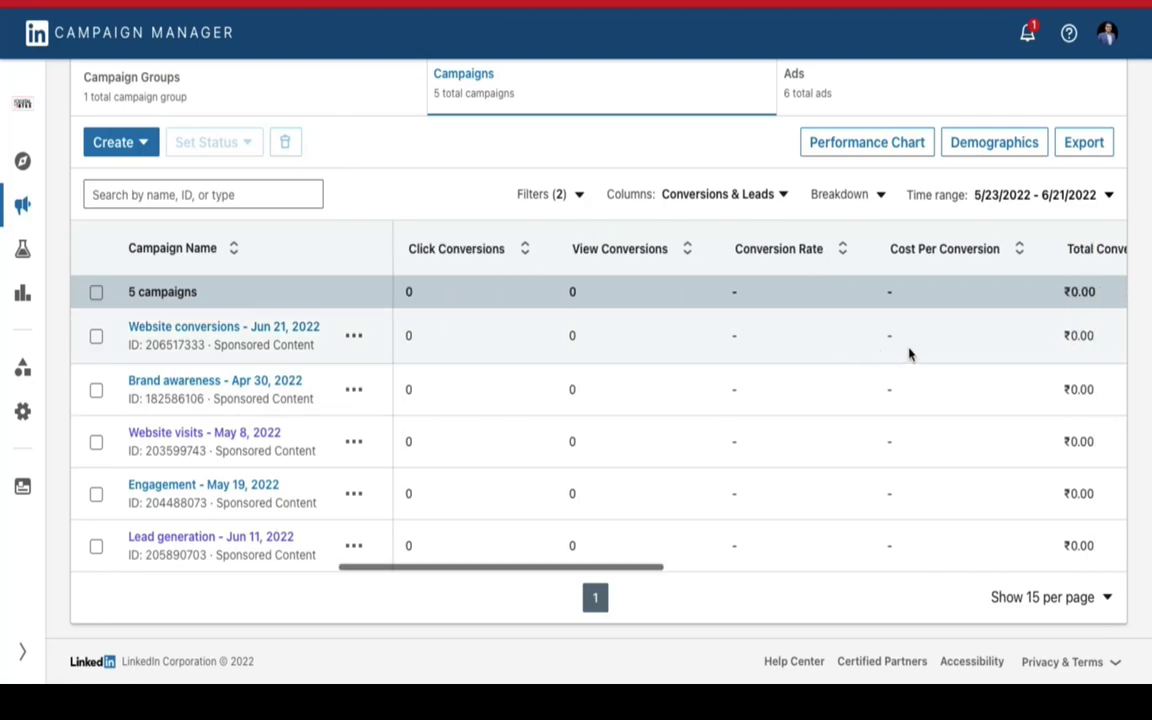
pyautogui.click(718, 195)
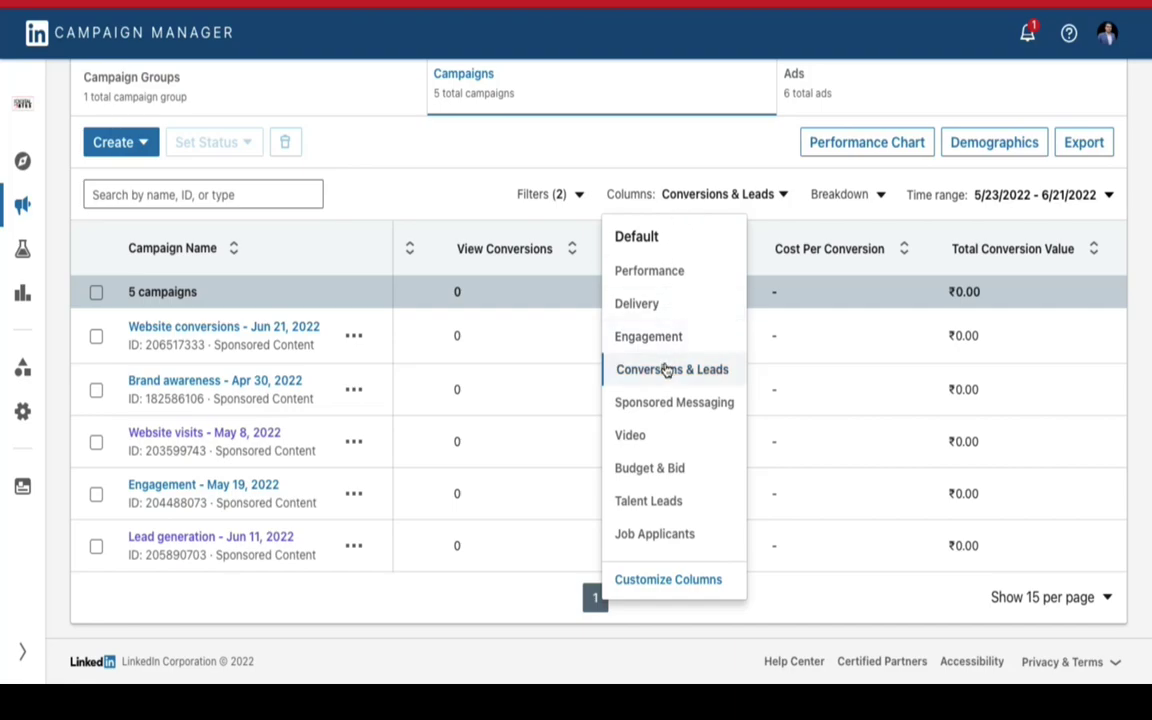
pyautogui.scroll(1, 663, 365)
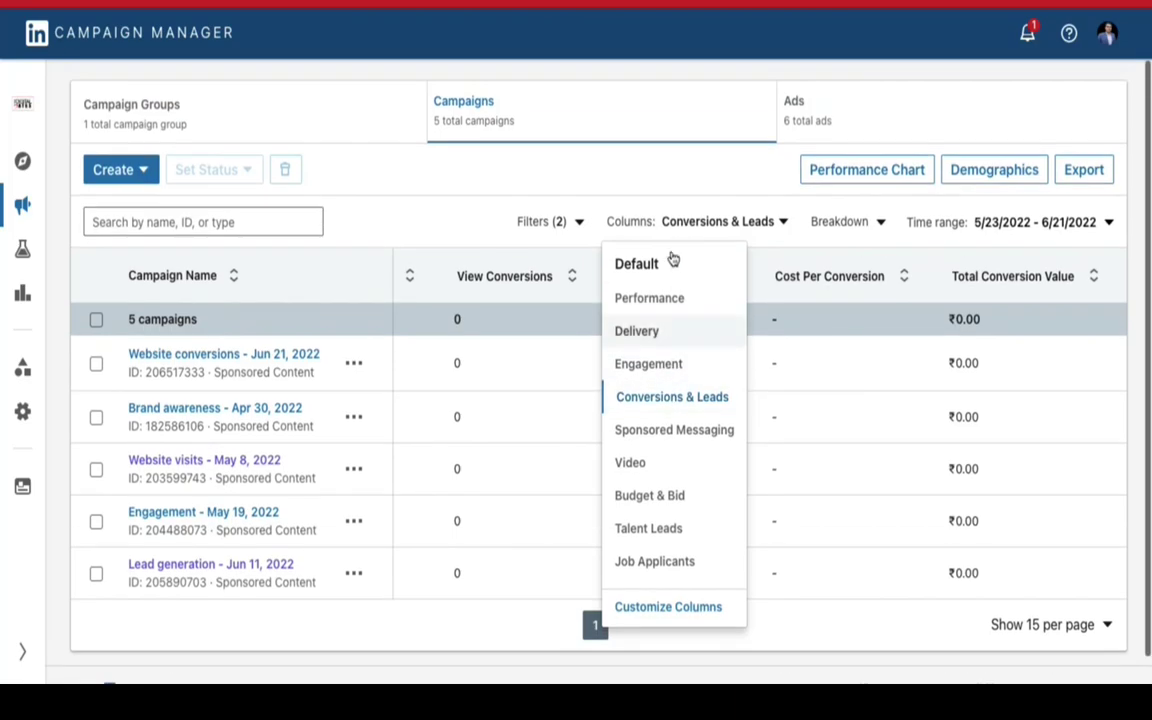
pyautogui.click(726, 403)
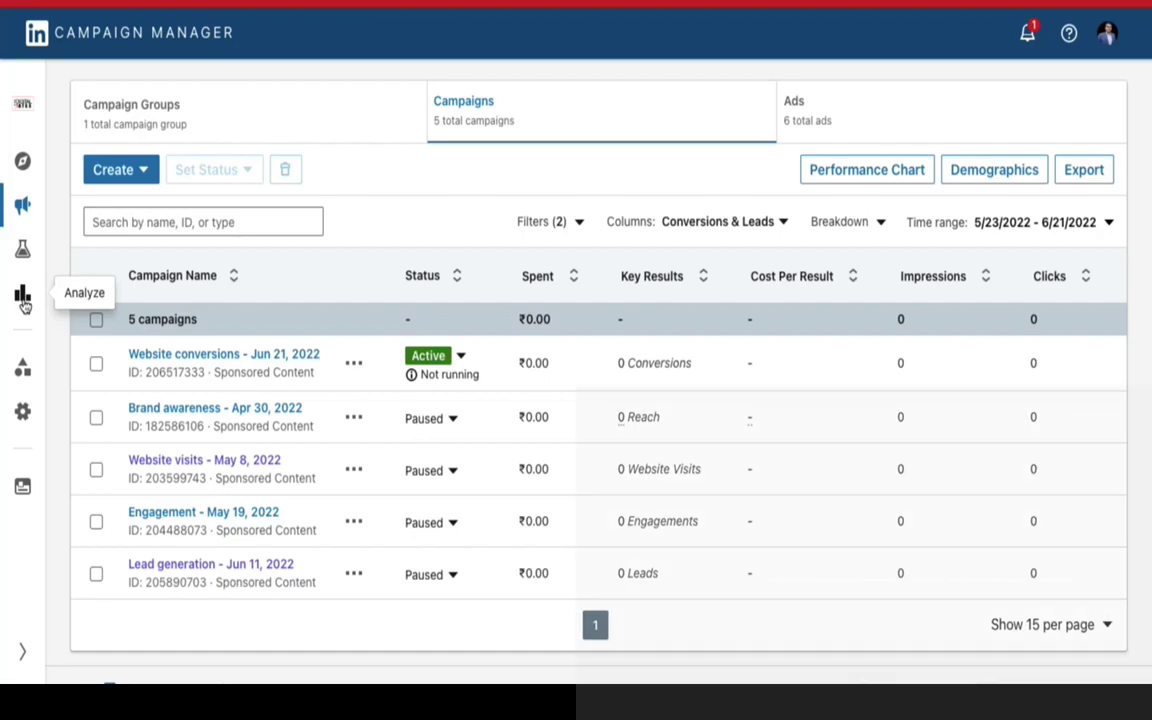
# Step: Open the Thank you page conversion for editing from conversion tracking and proceed to its campaign selection
pyautogui.click(21, 300)
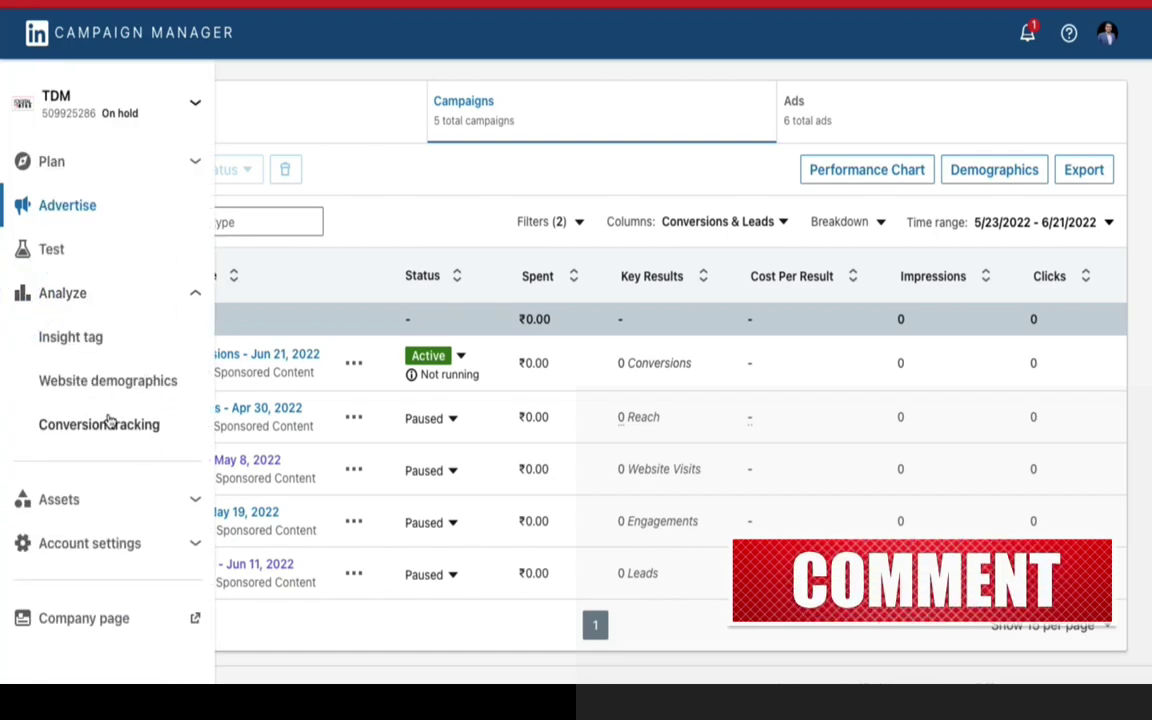
pyautogui.click(108, 422)
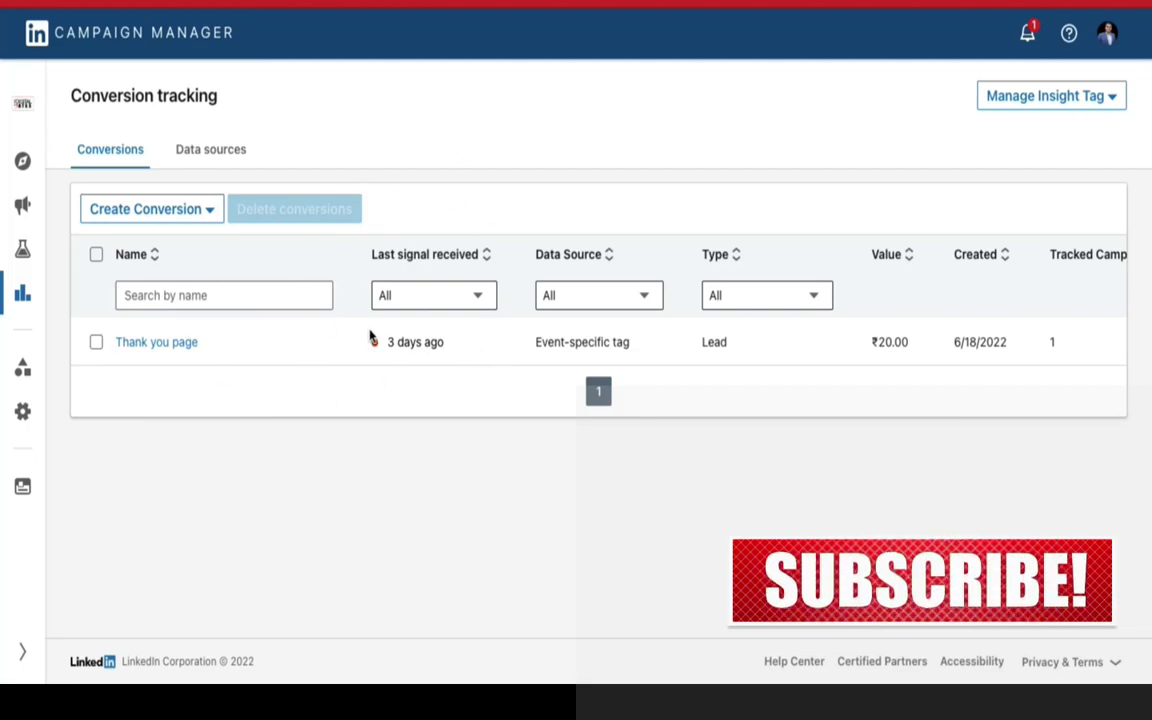
pyautogui.click(144, 342)
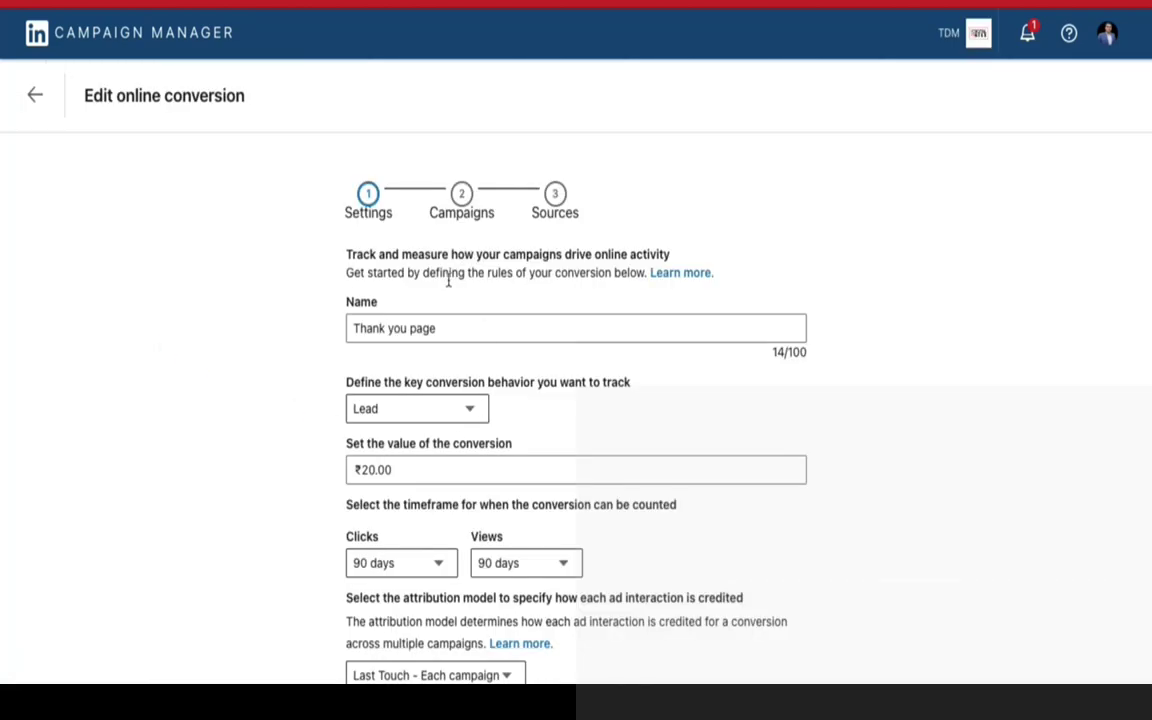
pyautogui.scroll(-2, 470, 350)
pyautogui.click(751, 660)
pyautogui.scroll(-1, 426, 508)
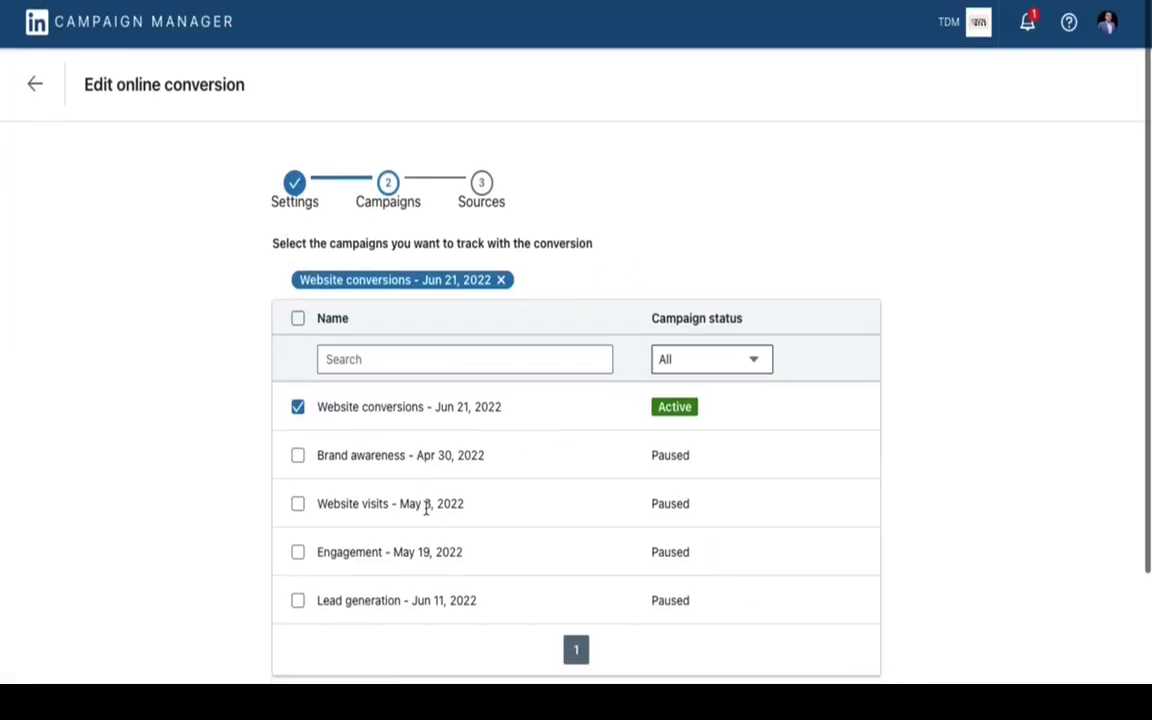
# Step: Add the Website visits - May 8, 2022 campaign to the conversion's tracked campaigns, and save the conversion
pyautogui.scroll(-2, 426, 508)
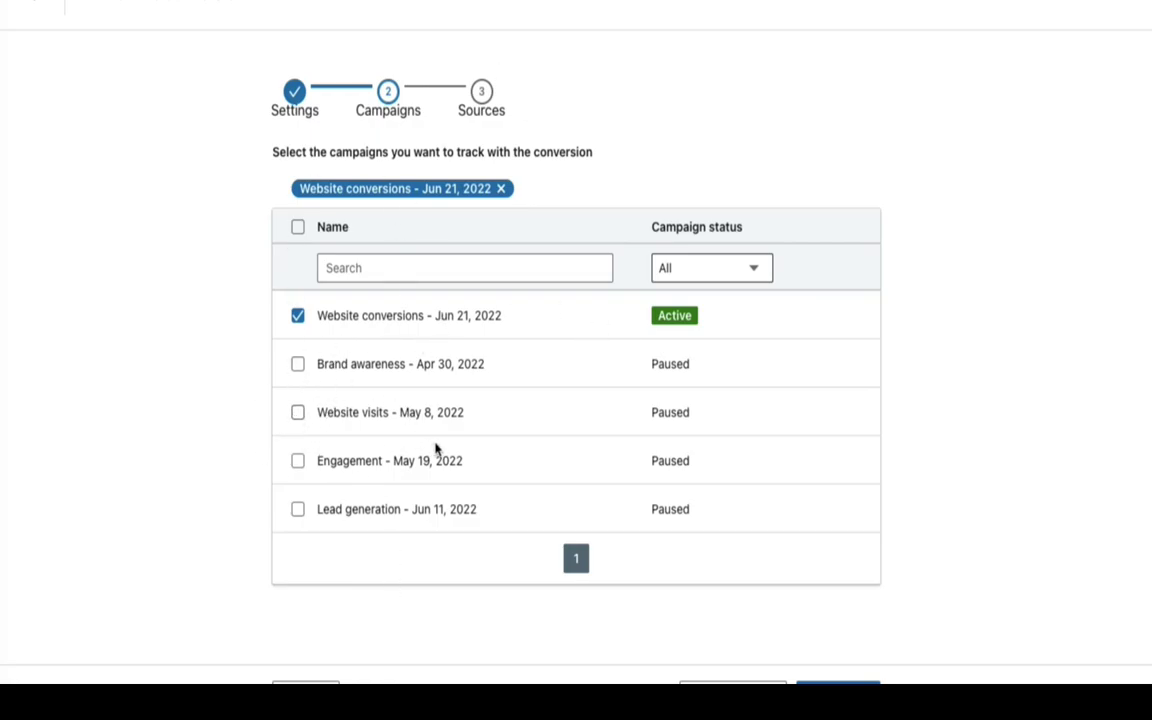
pyautogui.click(297, 412)
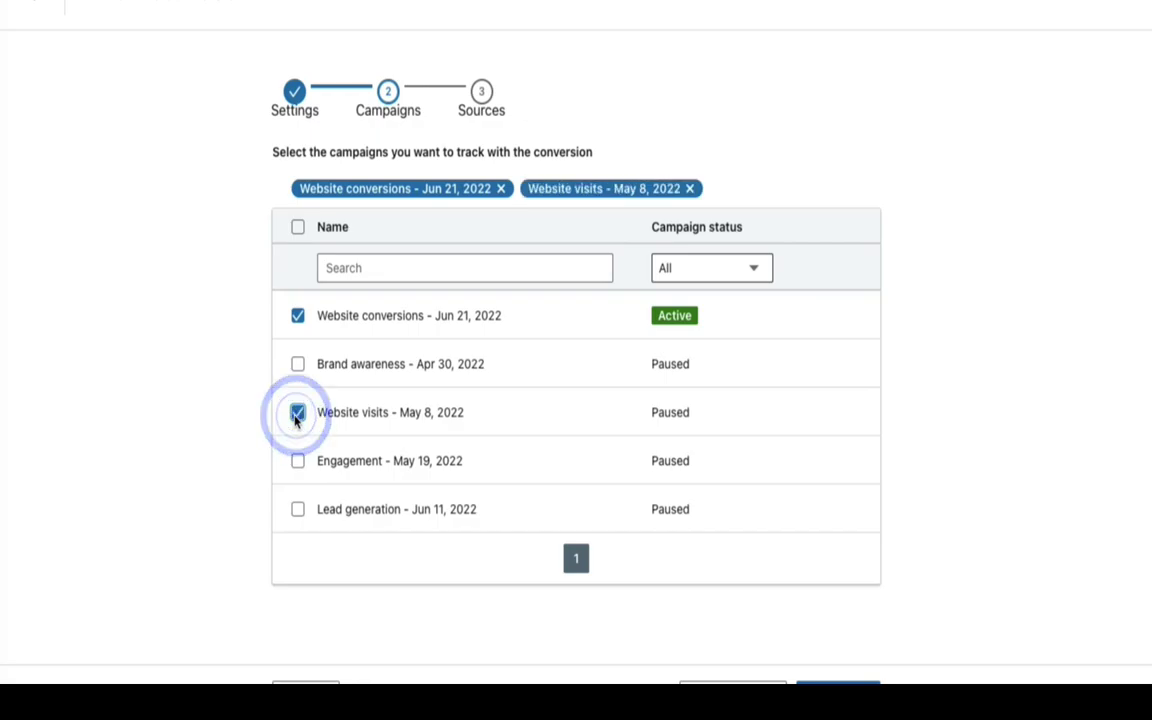
pyautogui.scroll(-2, 712, 447)
pyautogui.click(838, 656)
pyautogui.scroll(-5, 866, 658)
pyautogui.click(857, 656)
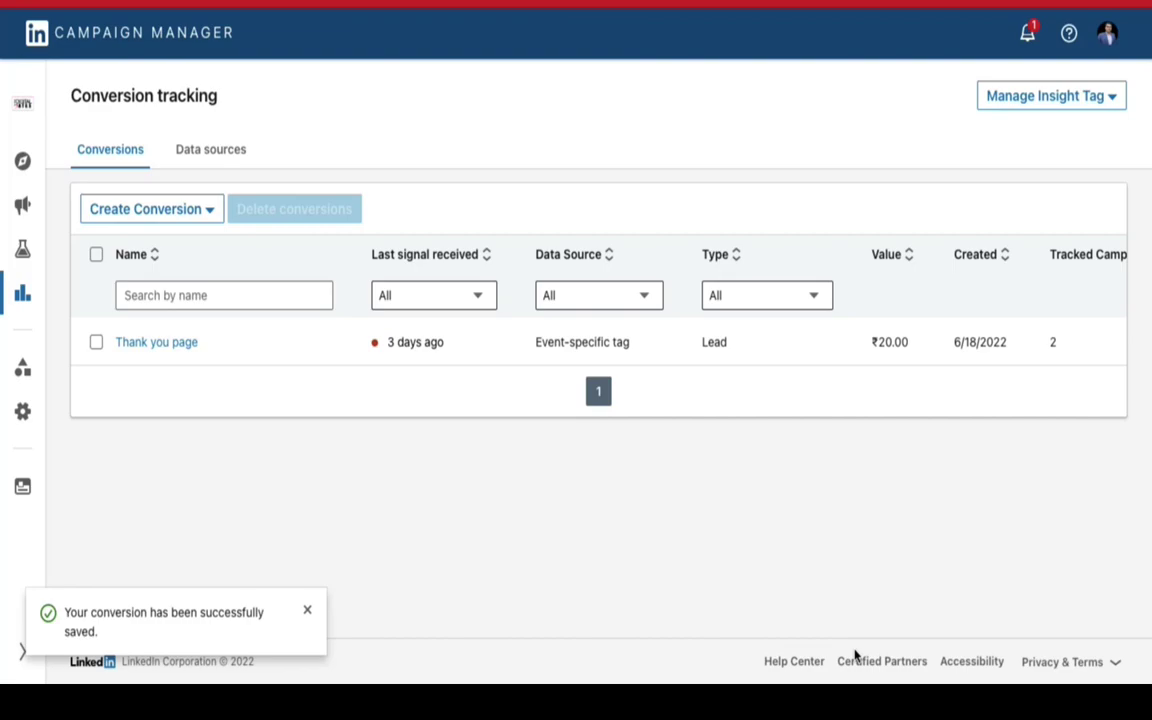
pyautogui.hscroll(1, 990, 309)
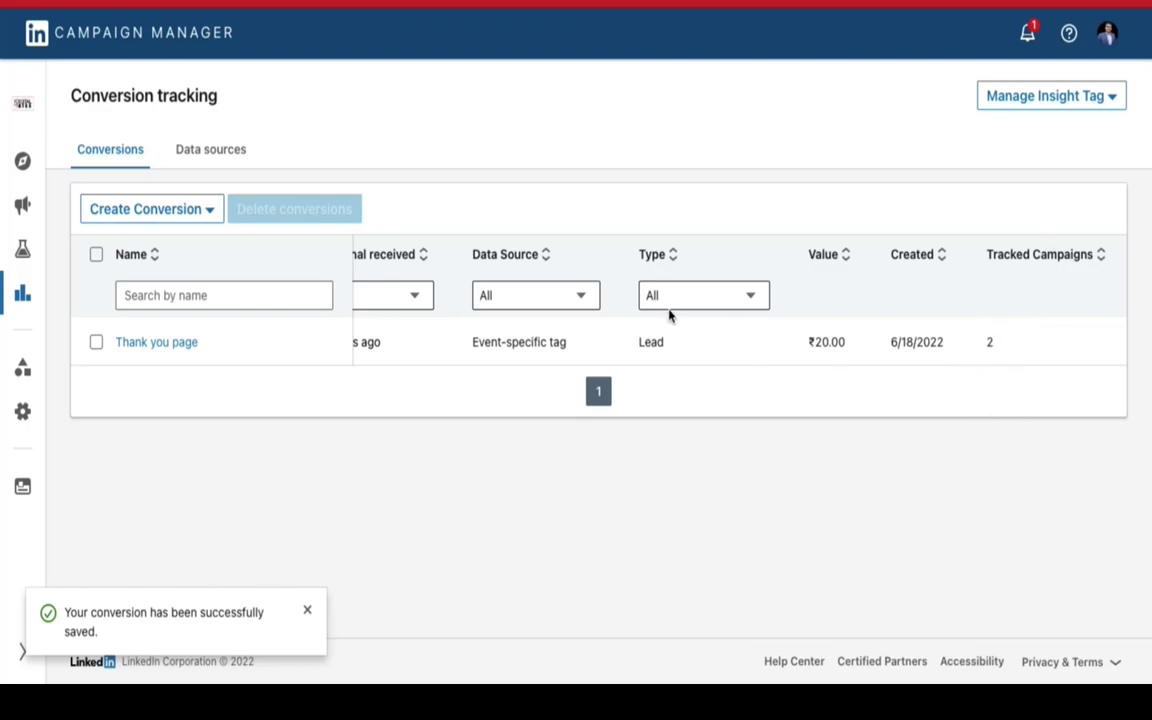
pyautogui.hscroll(-2, 668, 316)
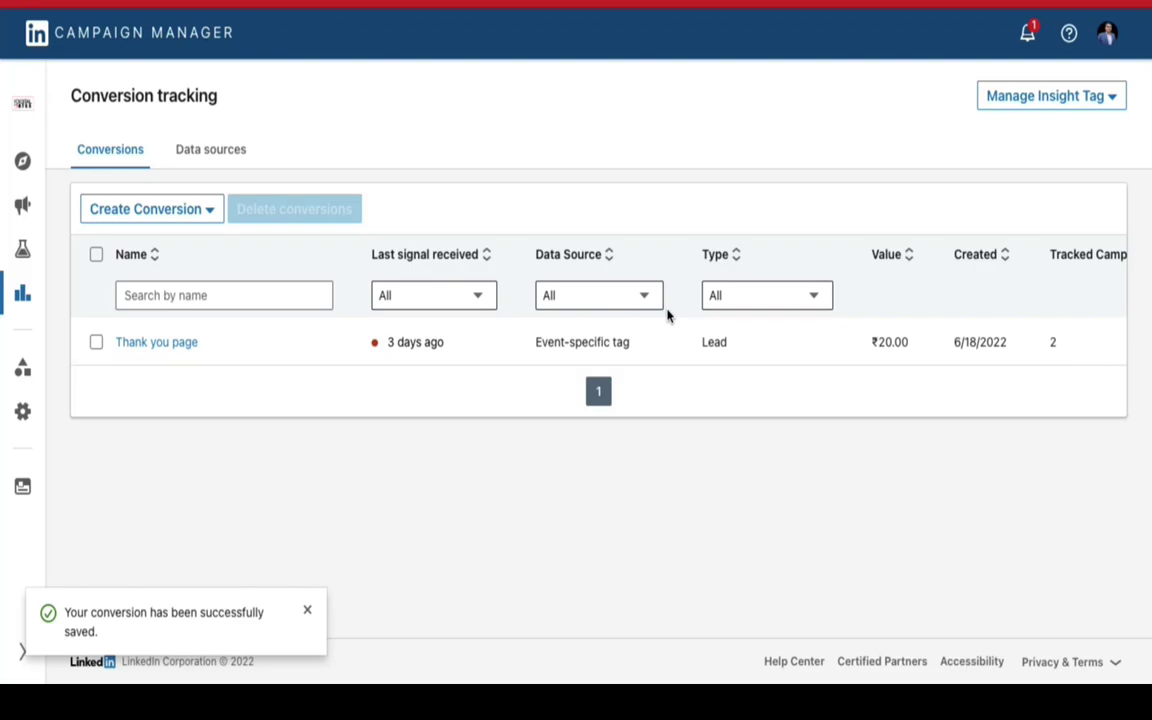